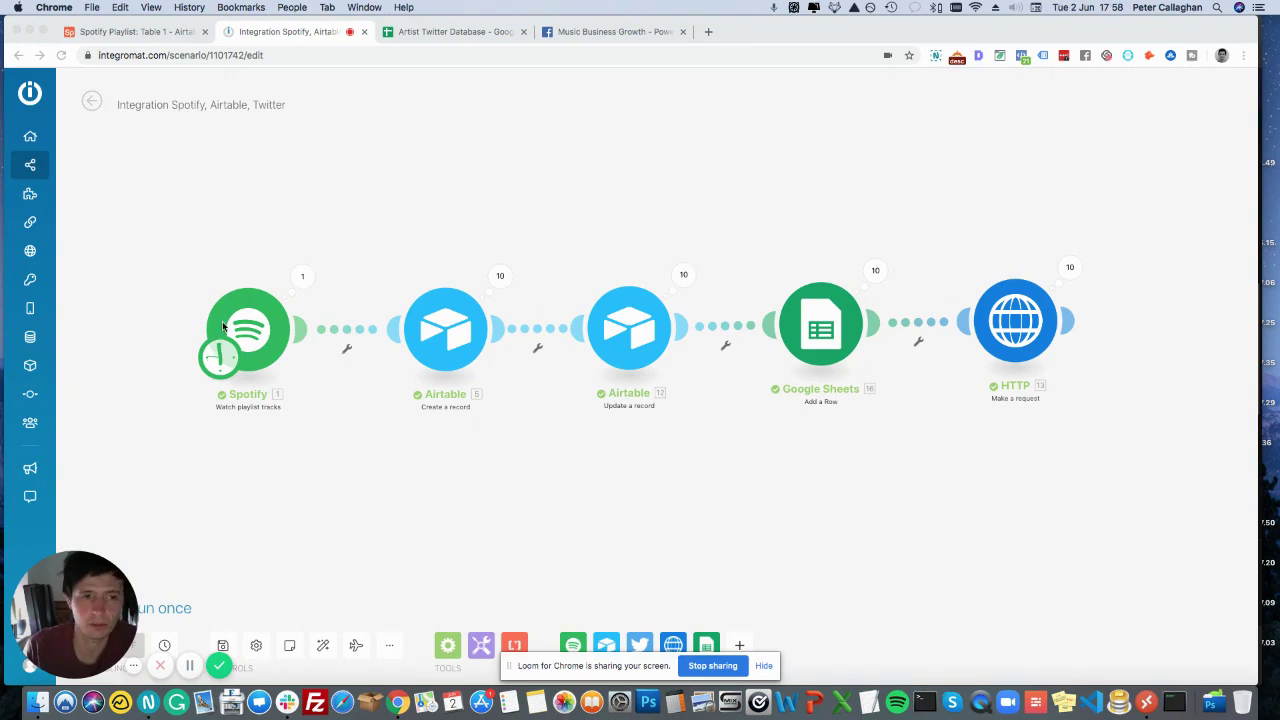
# Browse the Release Radar playlist's tracks in the Spotify browser window and return to the Integromat scenario.
pyautogui.hotkey('ctrl', 'Up')
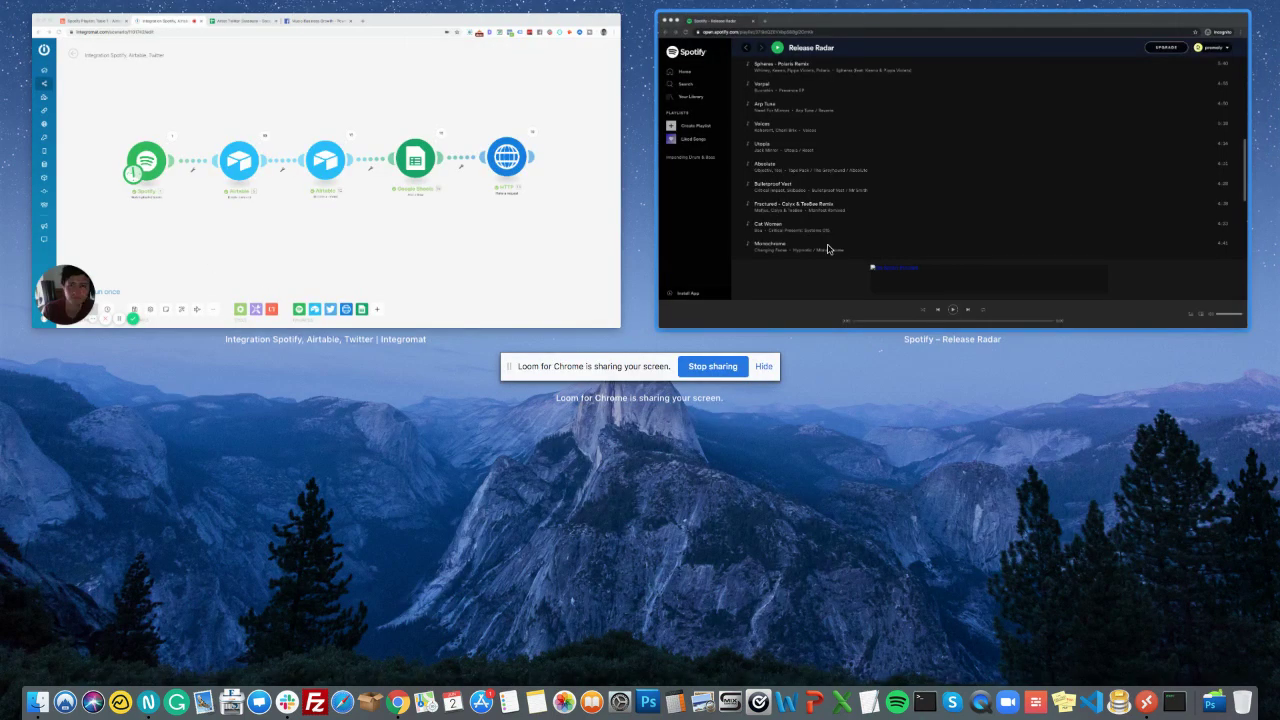
pyautogui.click(828, 247)
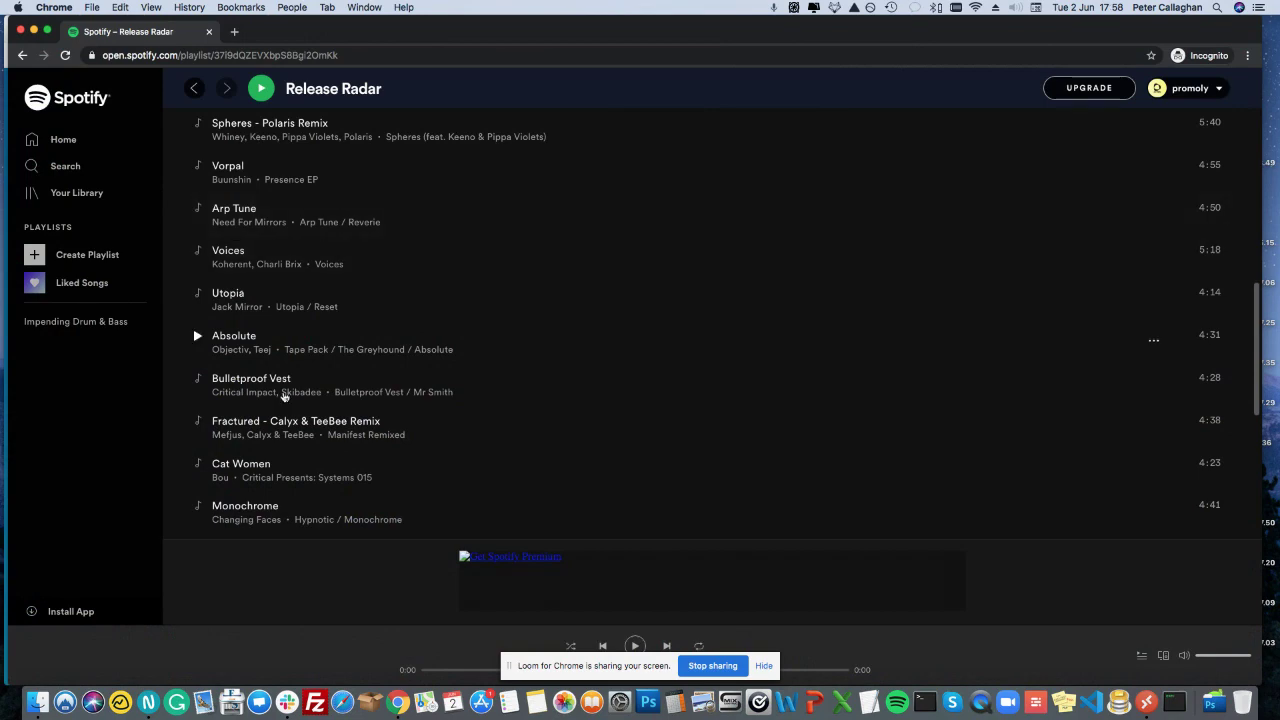
pyautogui.scroll(2, 287, 397)
pyautogui.scroll(4, 287, 397)
pyautogui.hotkey('ctrl', 'Up')
pyautogui.click(220, 294)
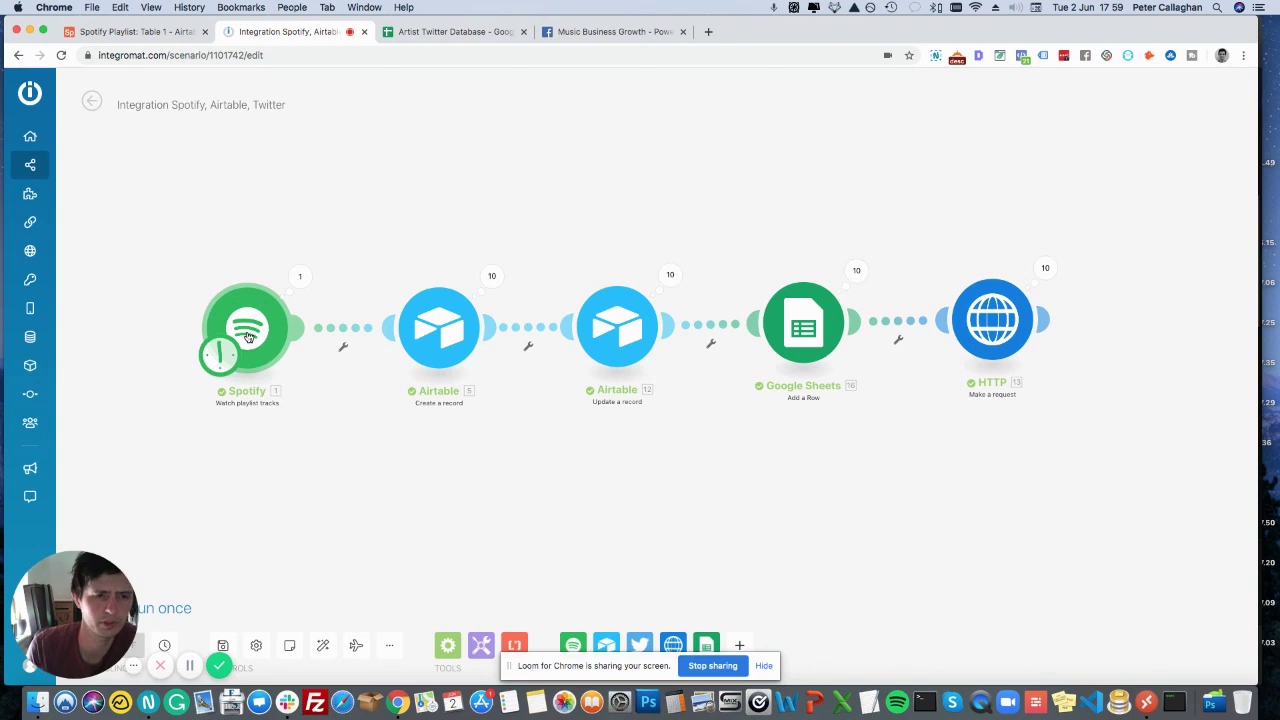
pyautogui.rightClick(248, 337)
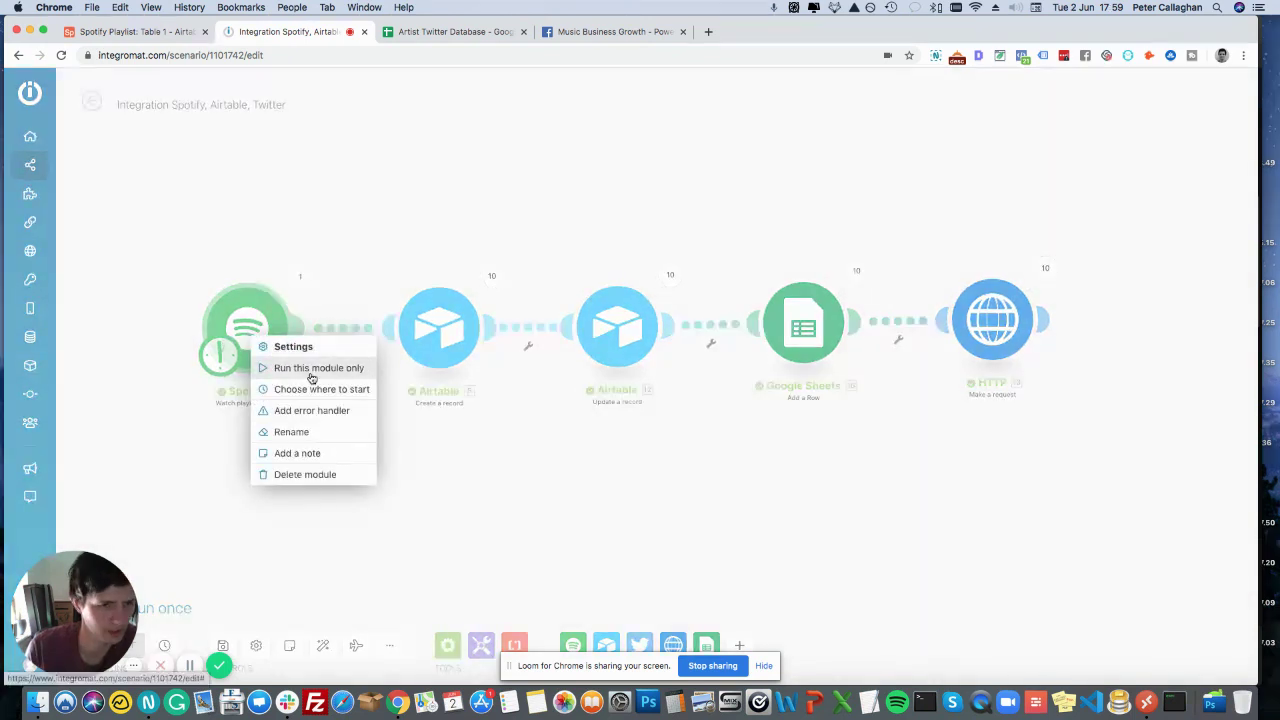
pyautogui.click(146, 376)
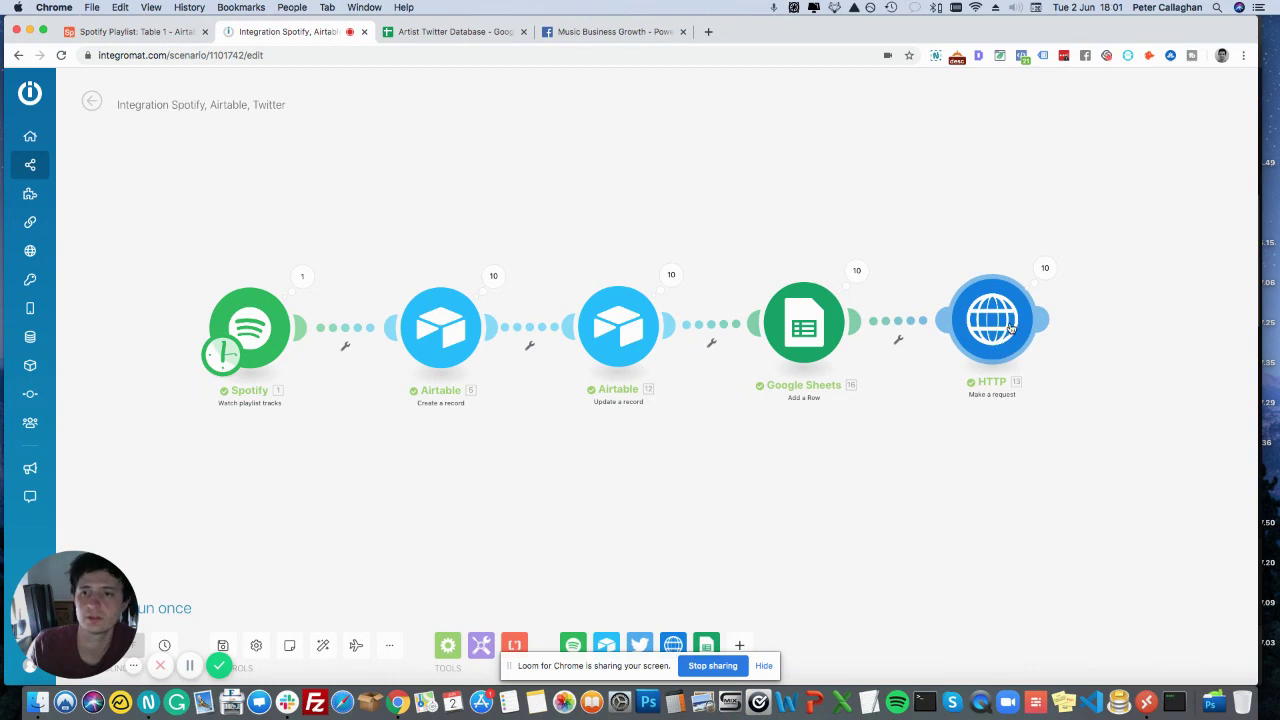
# Review the HTTP module's request URL, headers and JSON request content, including the spreadsheet URL, and close its settings.
pyautogui.click(985, 345)
pyautogui.rightClick(987, 334)
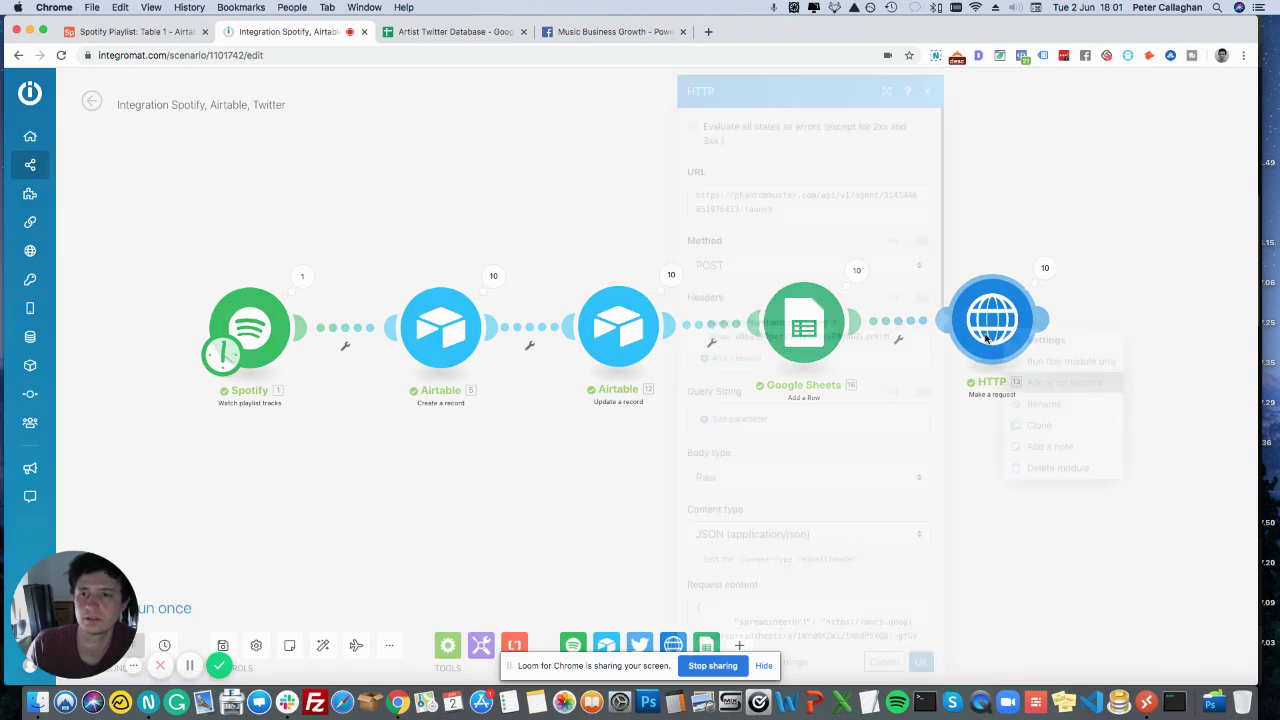
pyautogui.click(779, 234)
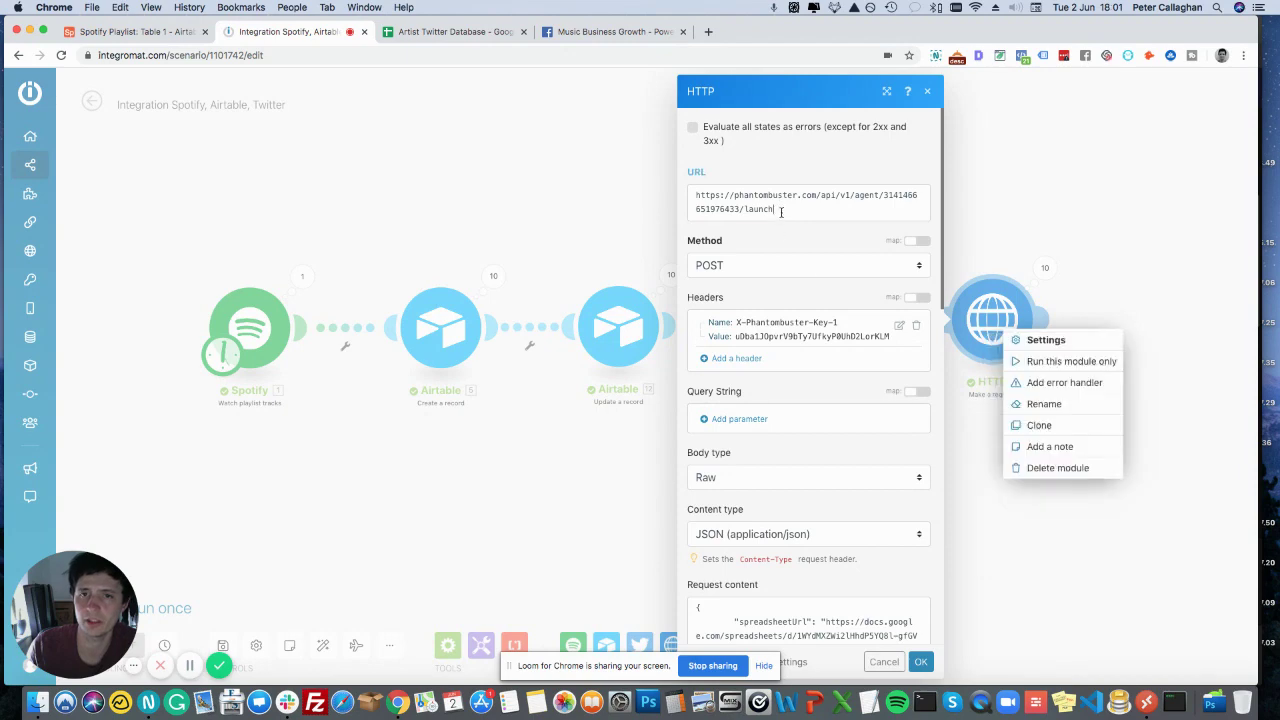
pyautogui.click(781, 211)
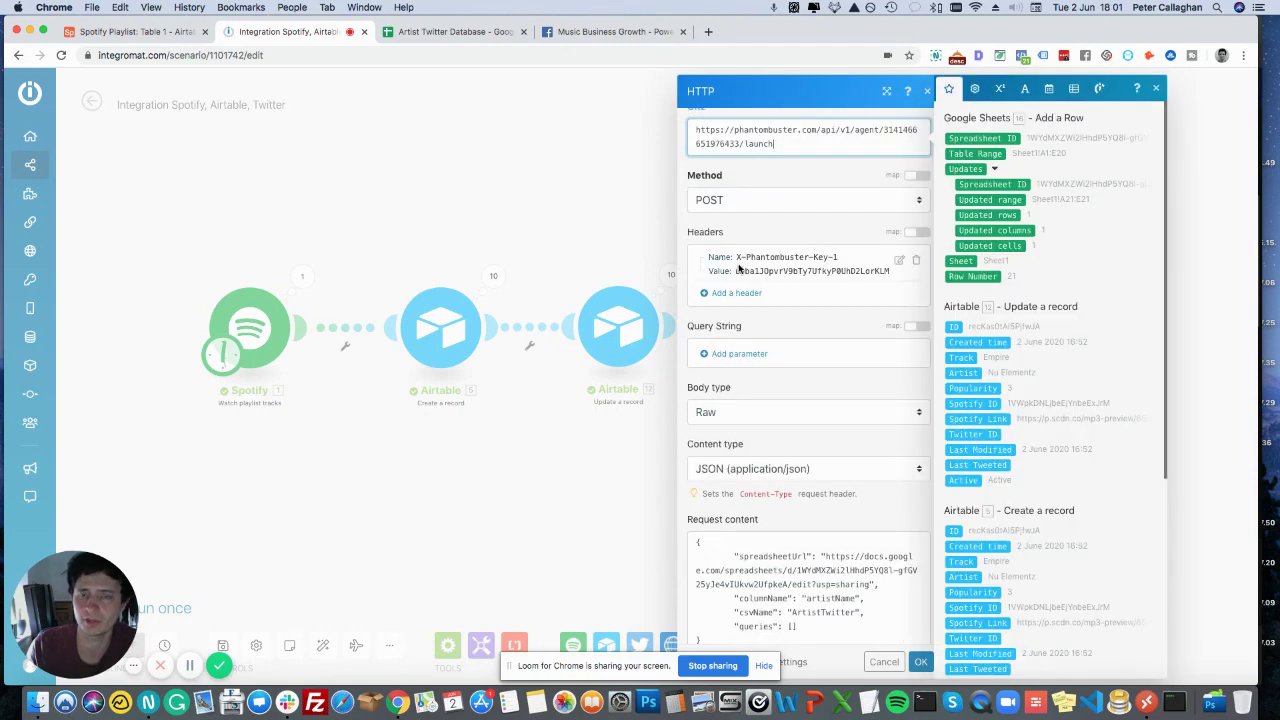
pyautogui.scroll(-5, 738, 268)
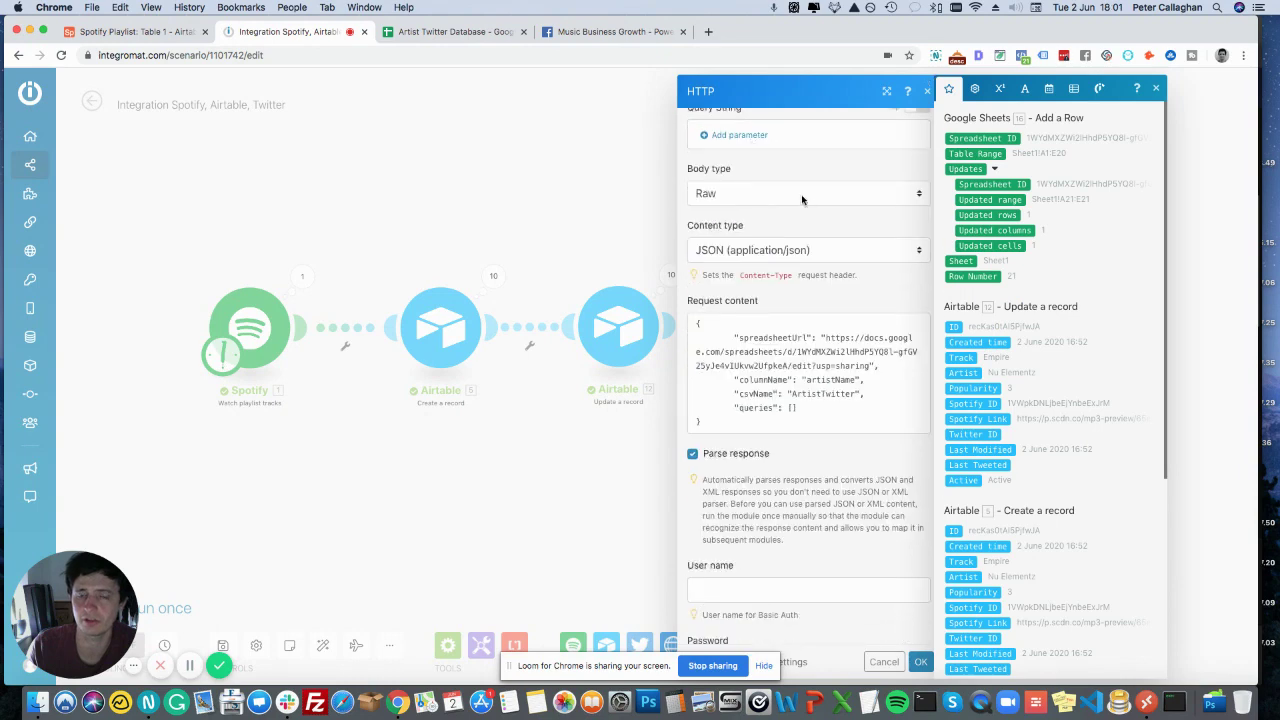
pyautogui.click(769, 421)
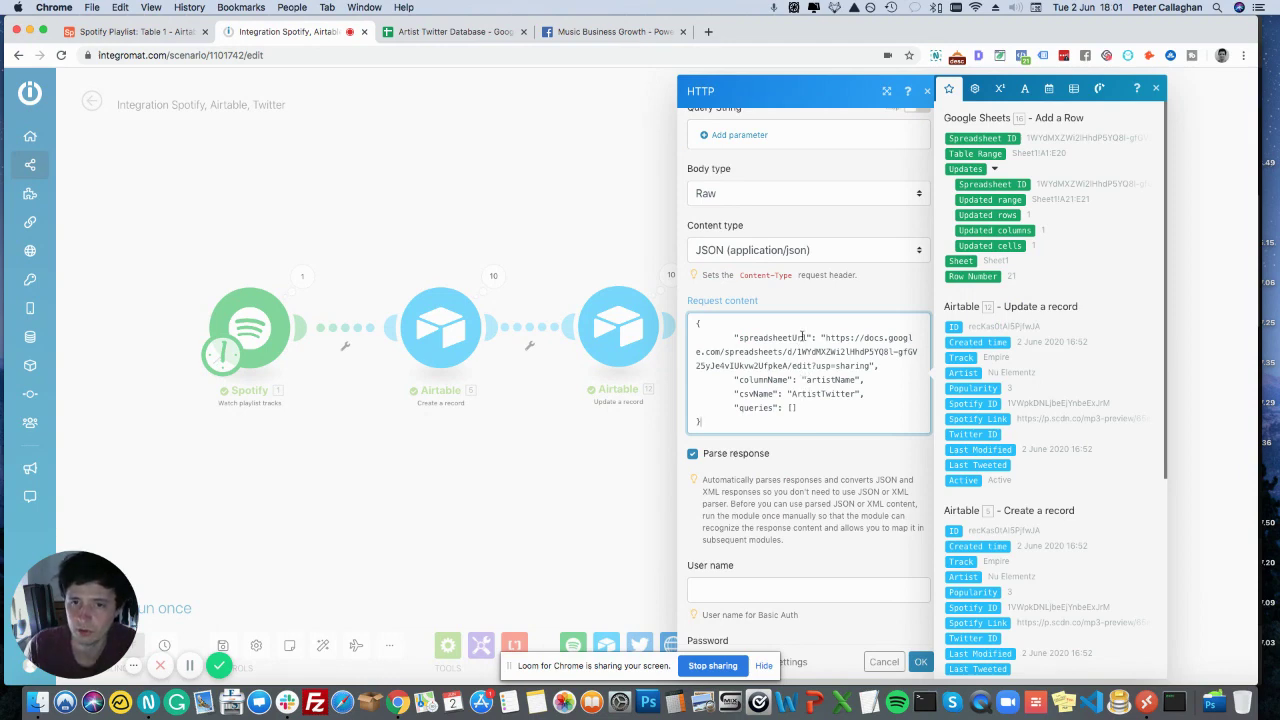
pyautogui.moveTo(826, 340); pyautogui.dragTo(866, 365)
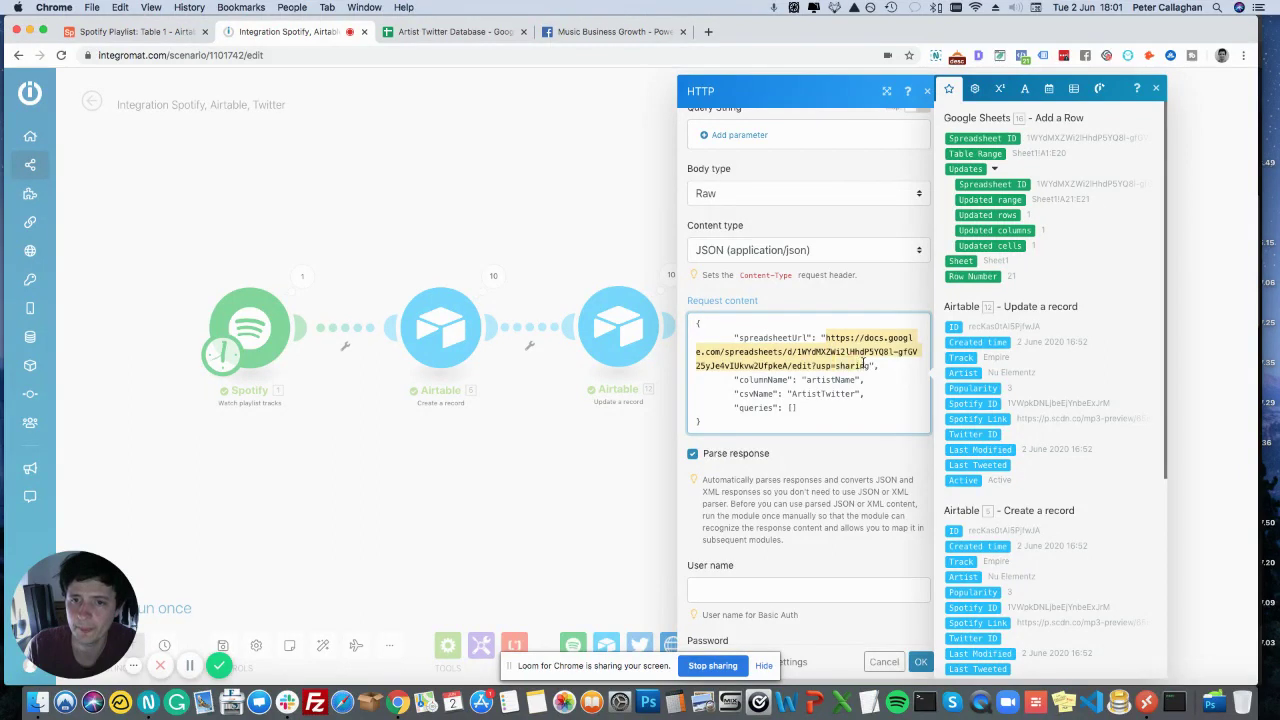
pyautogui.click(806, 380)
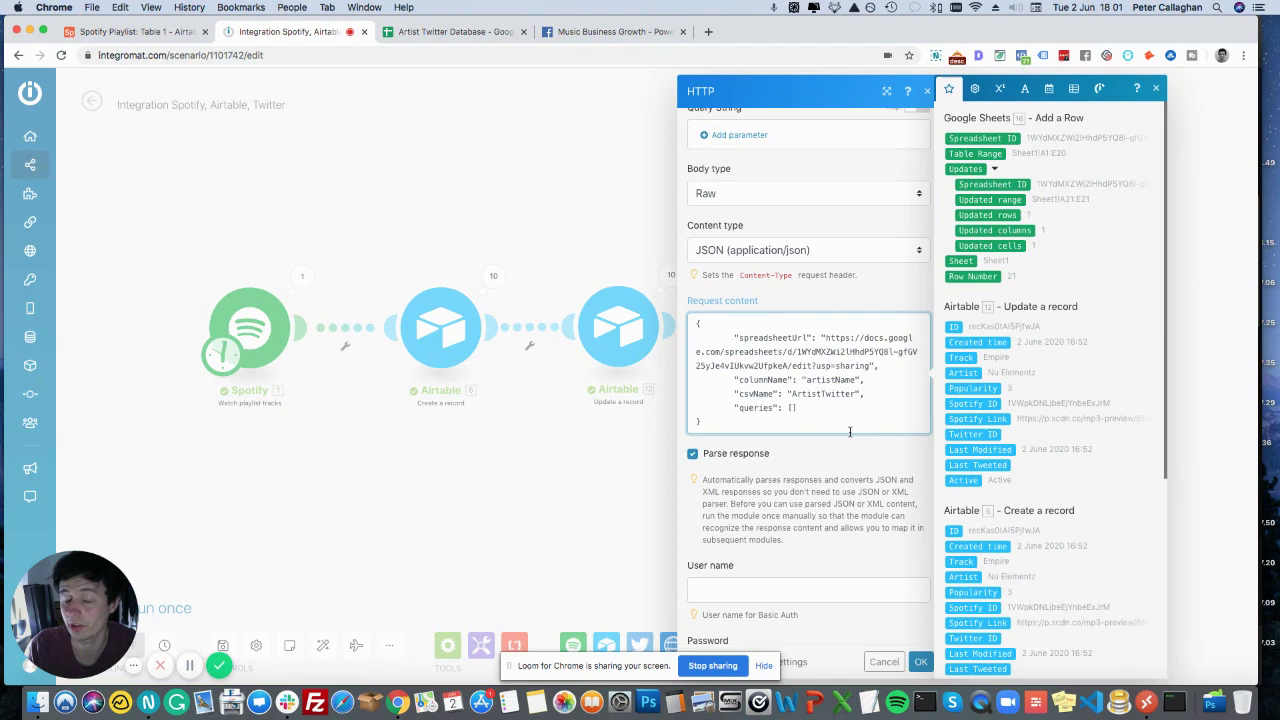
pyautogui.scroll(-3, 863, 442)
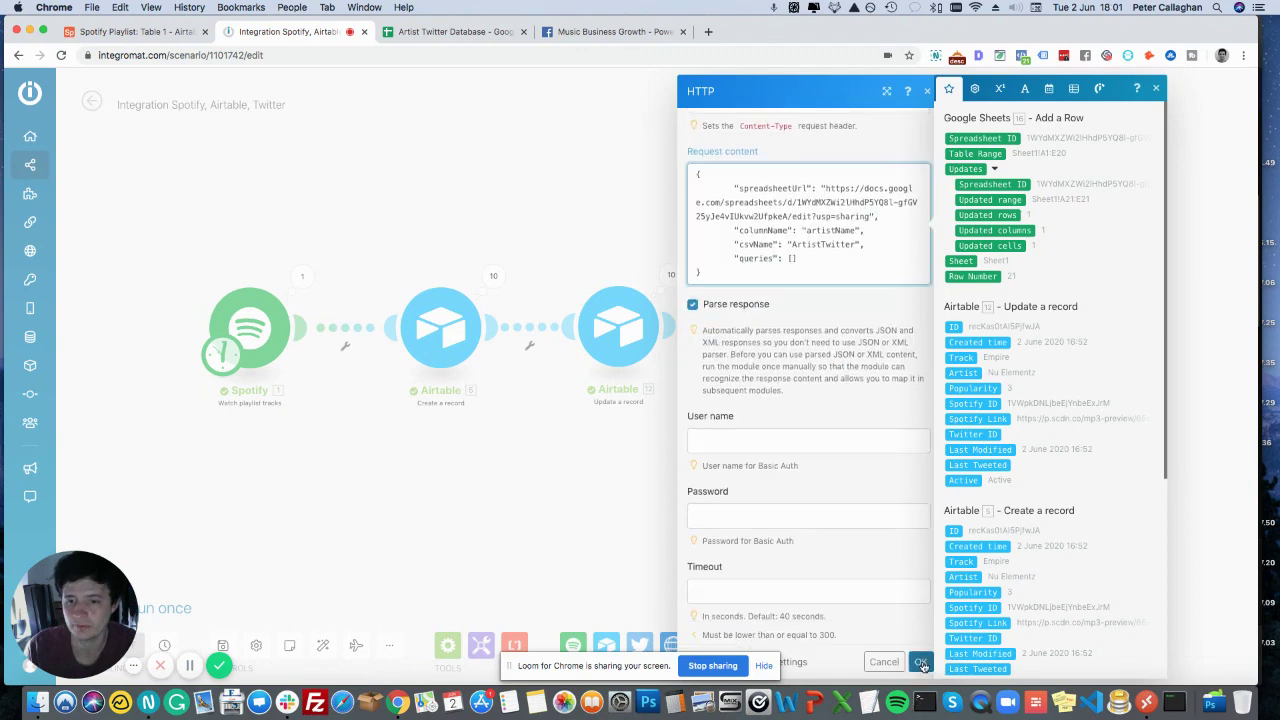
pyautogui.click(921, 665)
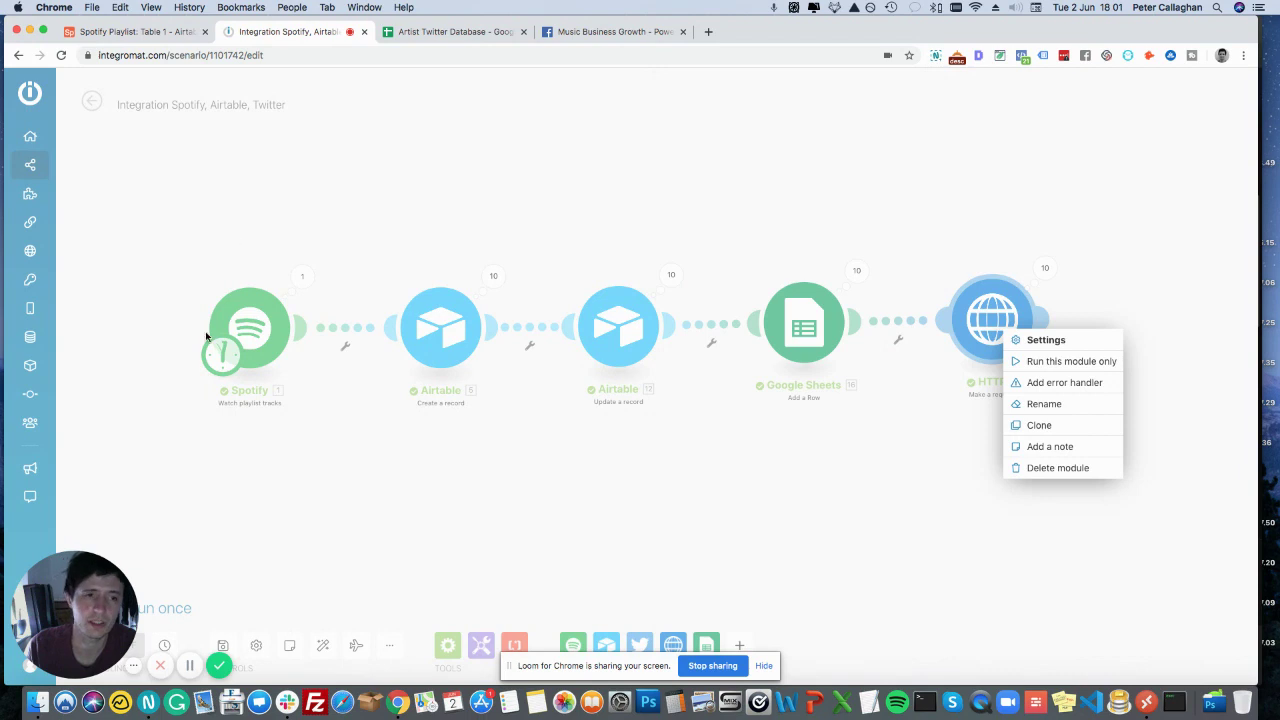
pyautogui.click(351, 451)
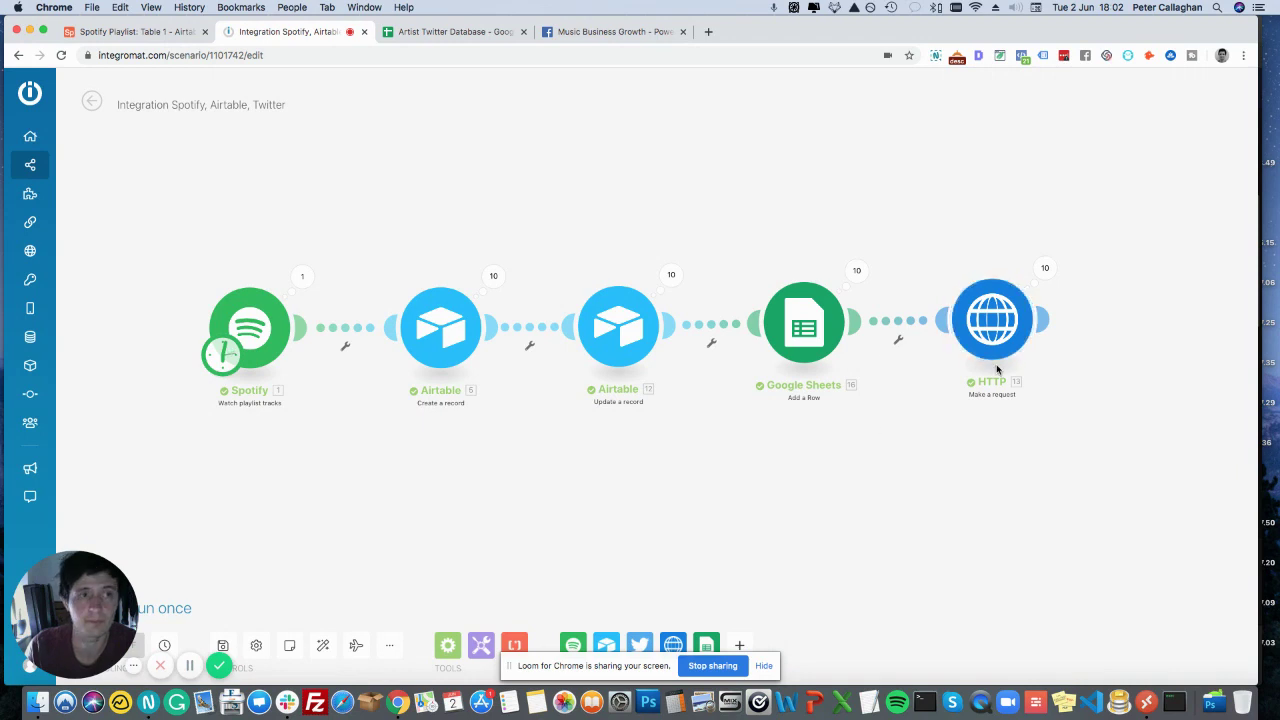
# Set the Spotify Watch playlist tracks module's starting point to All tracks.
pyautogui.rightClick(257, 335)
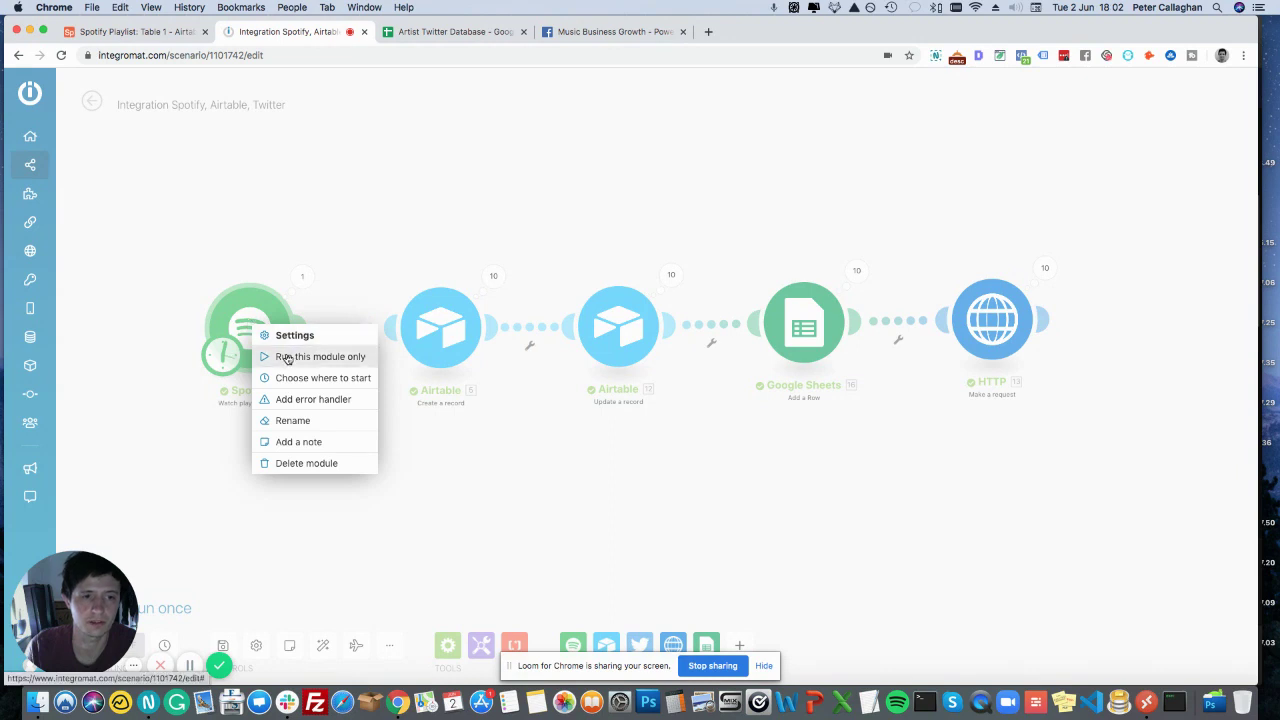
pyautogui.click(308, 378)
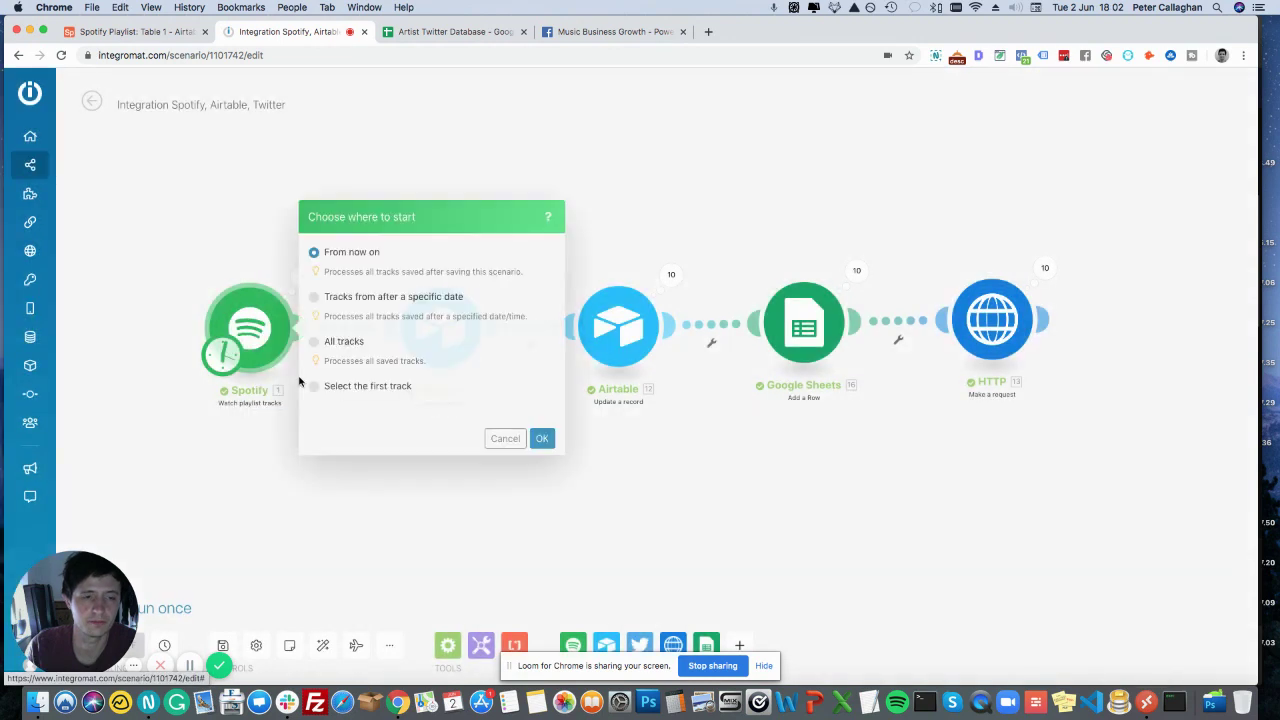
pyautogui.click(314, 341)
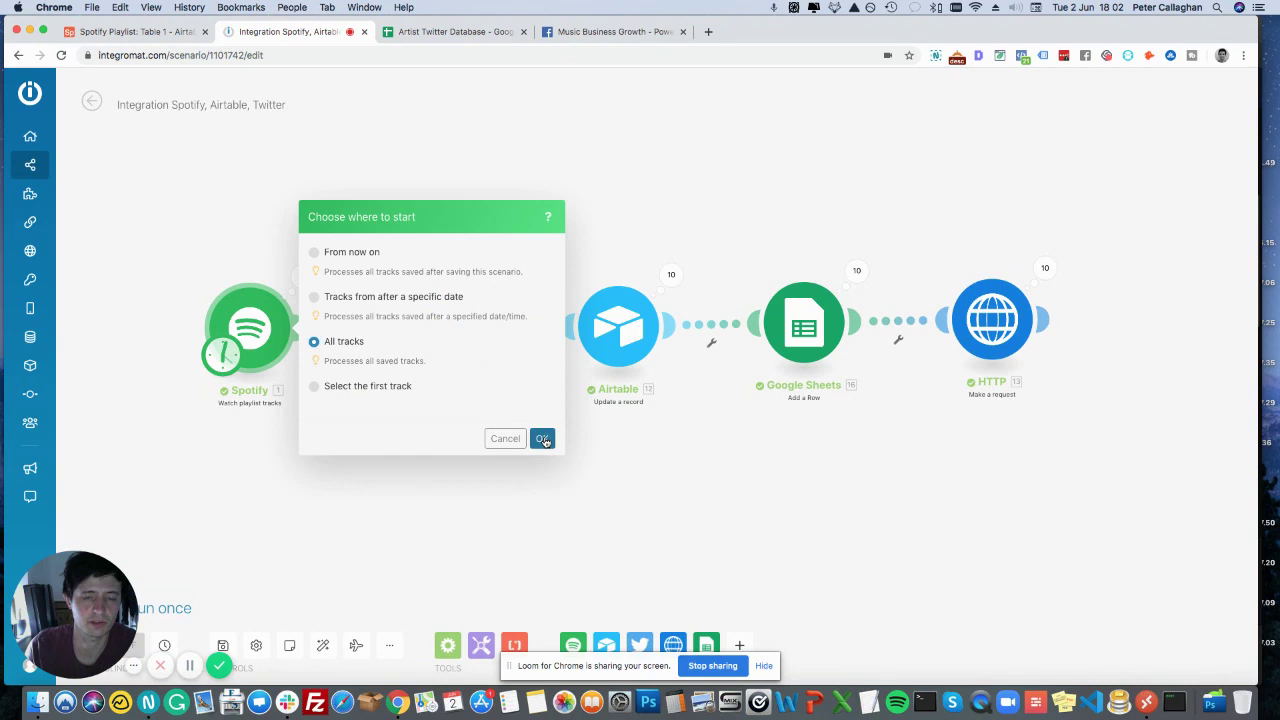
pyautogui.click(541, 438)
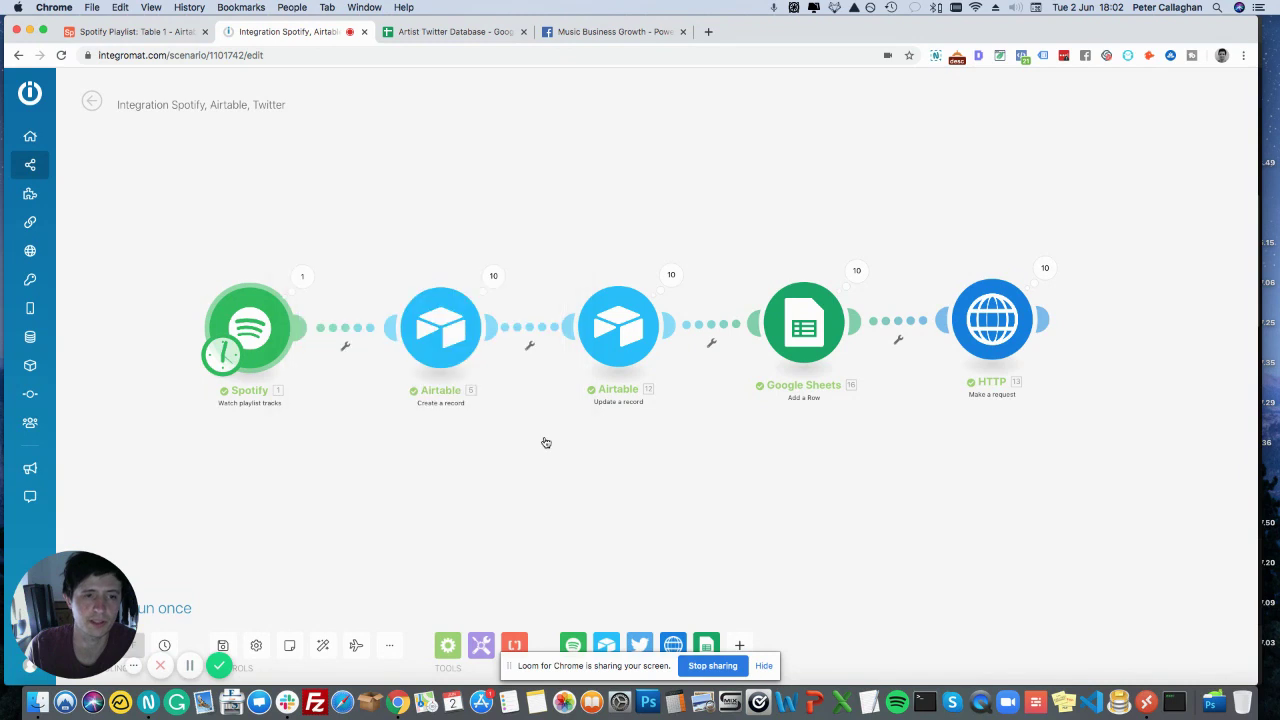
# Check the Queue view of the Spotify Playlist table in Airtable and return to the Integromat scenario.
pyautogui.click(123, 35)
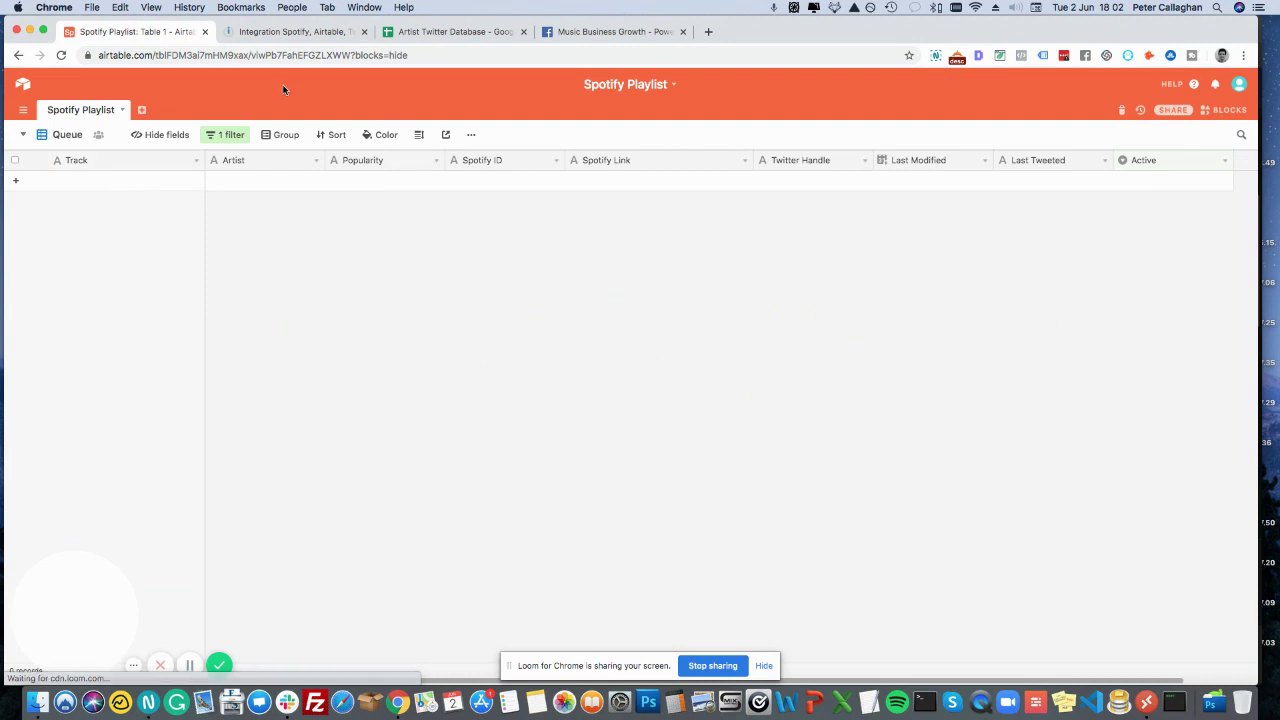
pyautogui.click(247, 33)
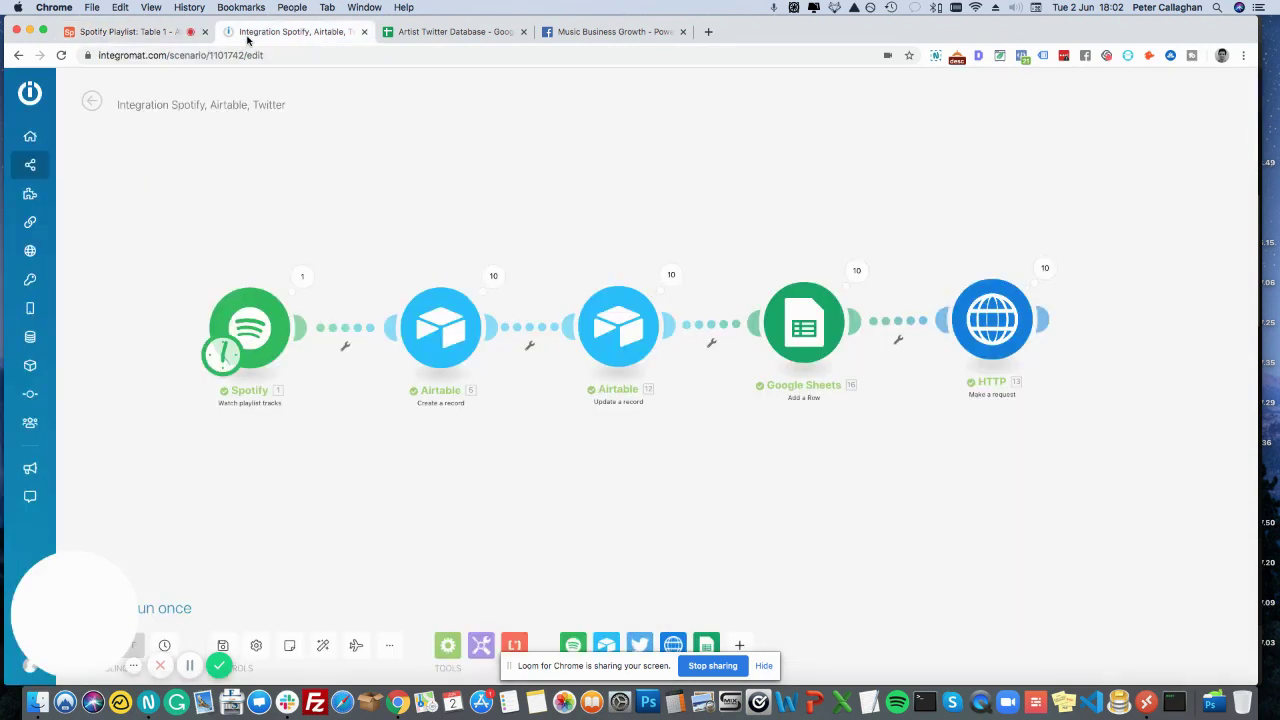
pyautogui.click(247, 348)
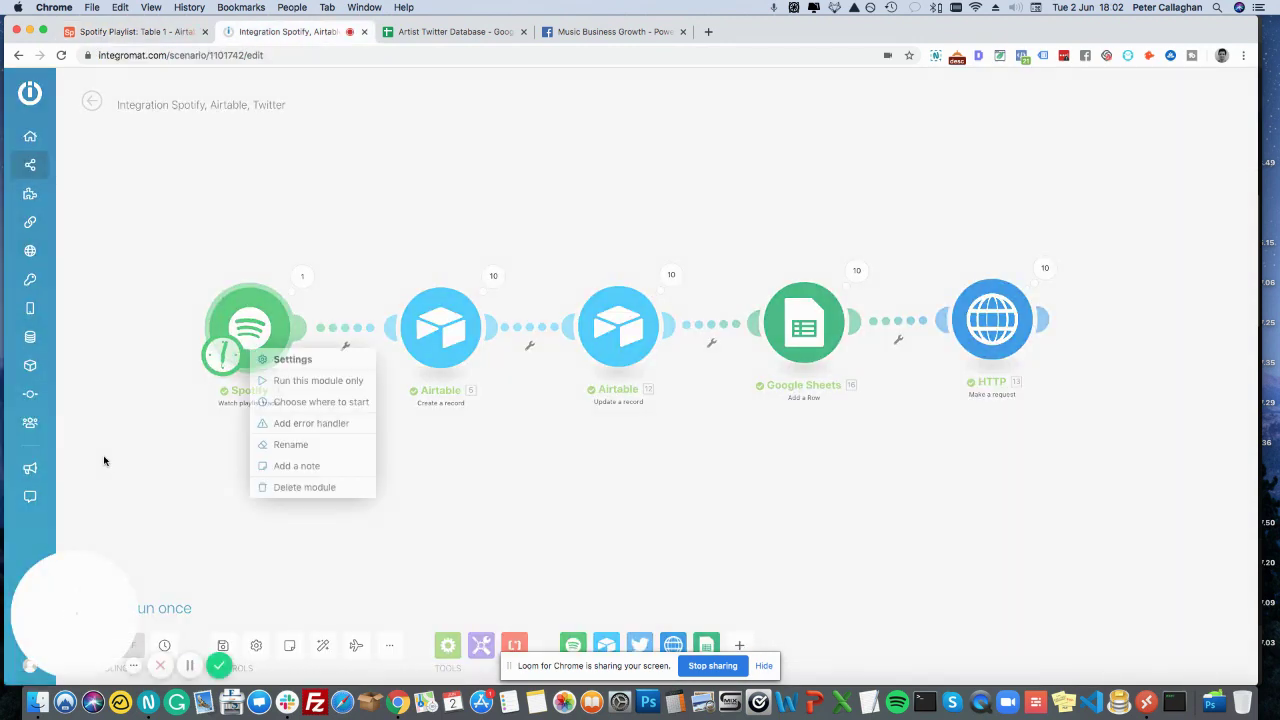
pyautogui.click(101, 458)
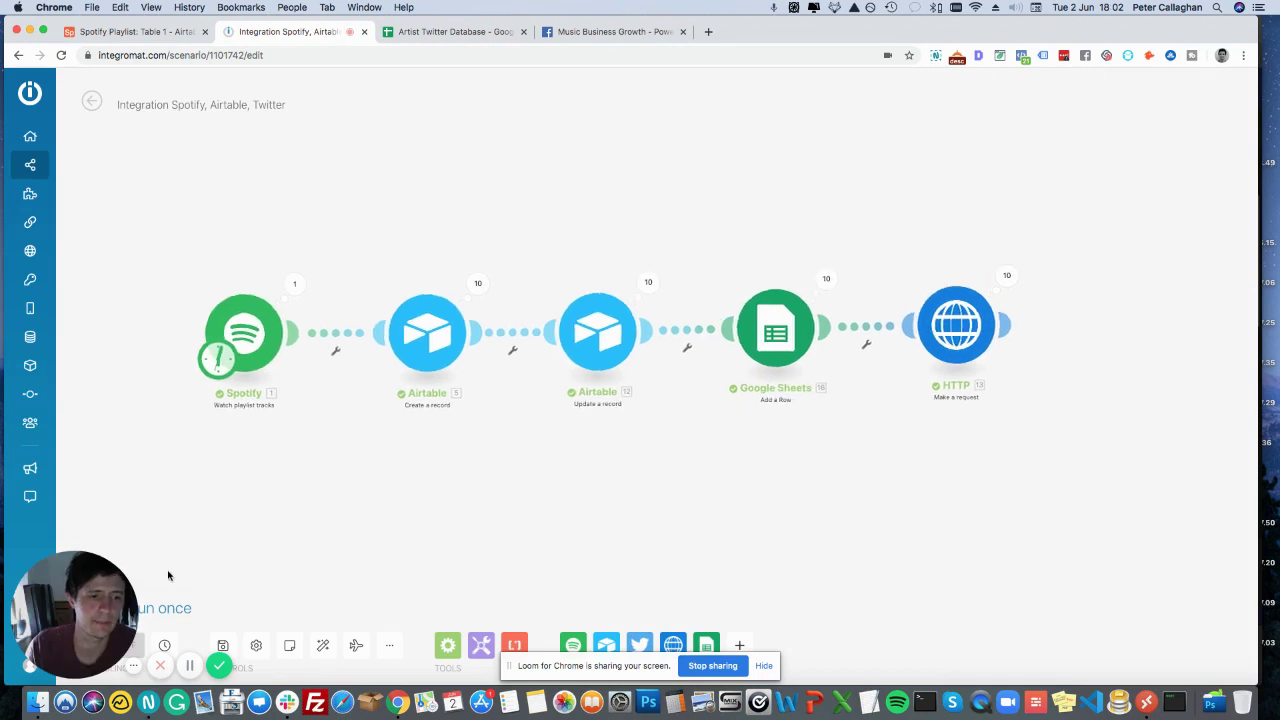
# Run the whole Spotify, Airtable, Google Sheets and HTTP scenario once.
pyautogui.scroll(-2, 168, 575)
pyautogui.moveTo(110, 604); pyautogui.dragTo(124, 500)
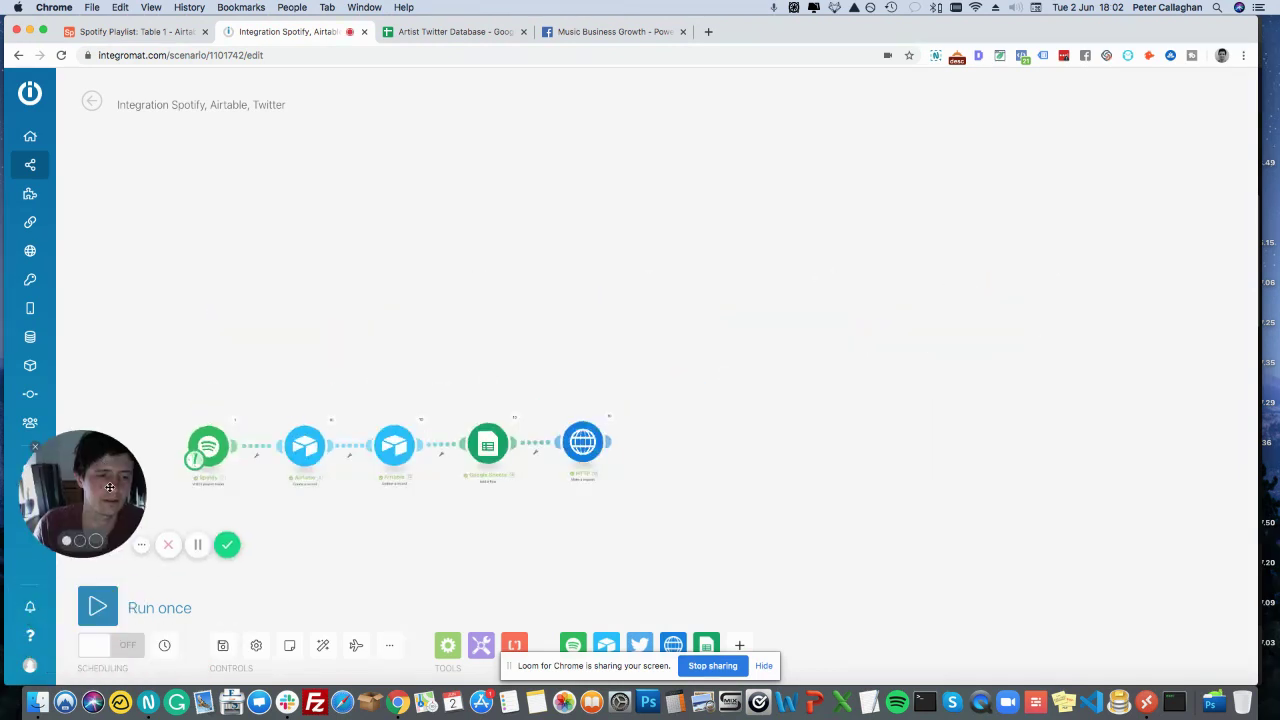
pyautogui.click(101, 617)
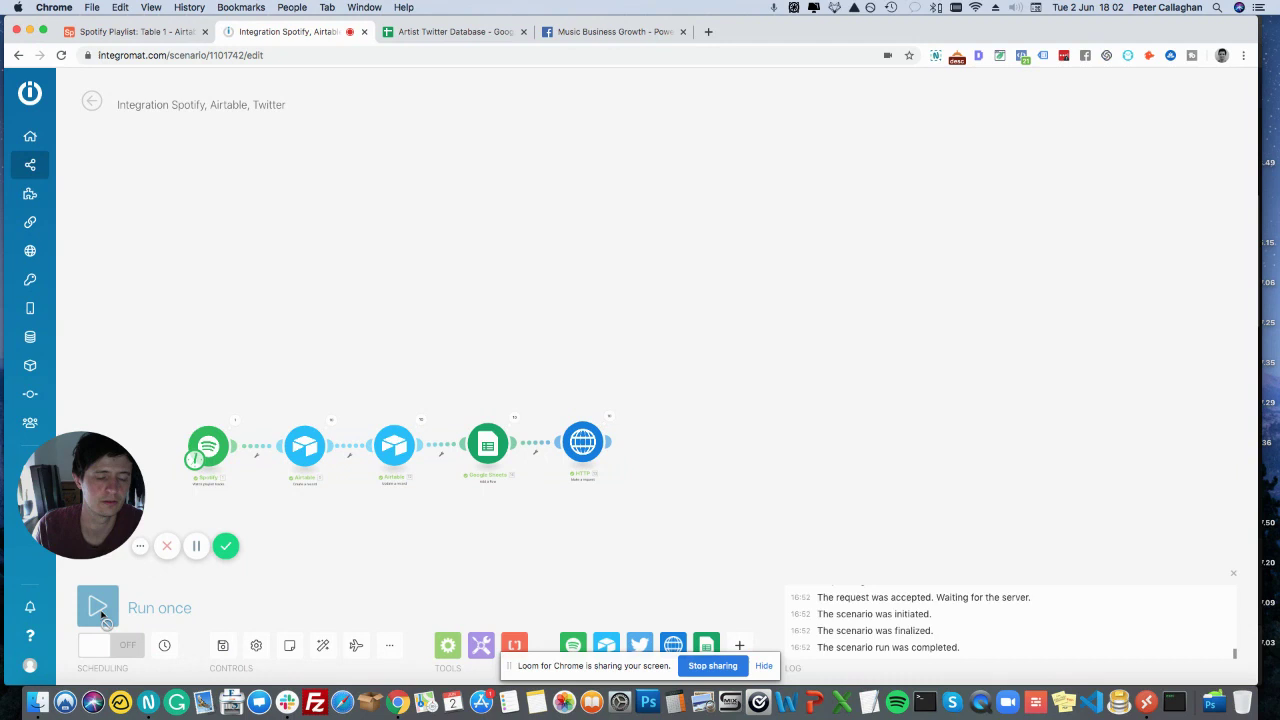
pyautogui.scroll(3, 245, 460)
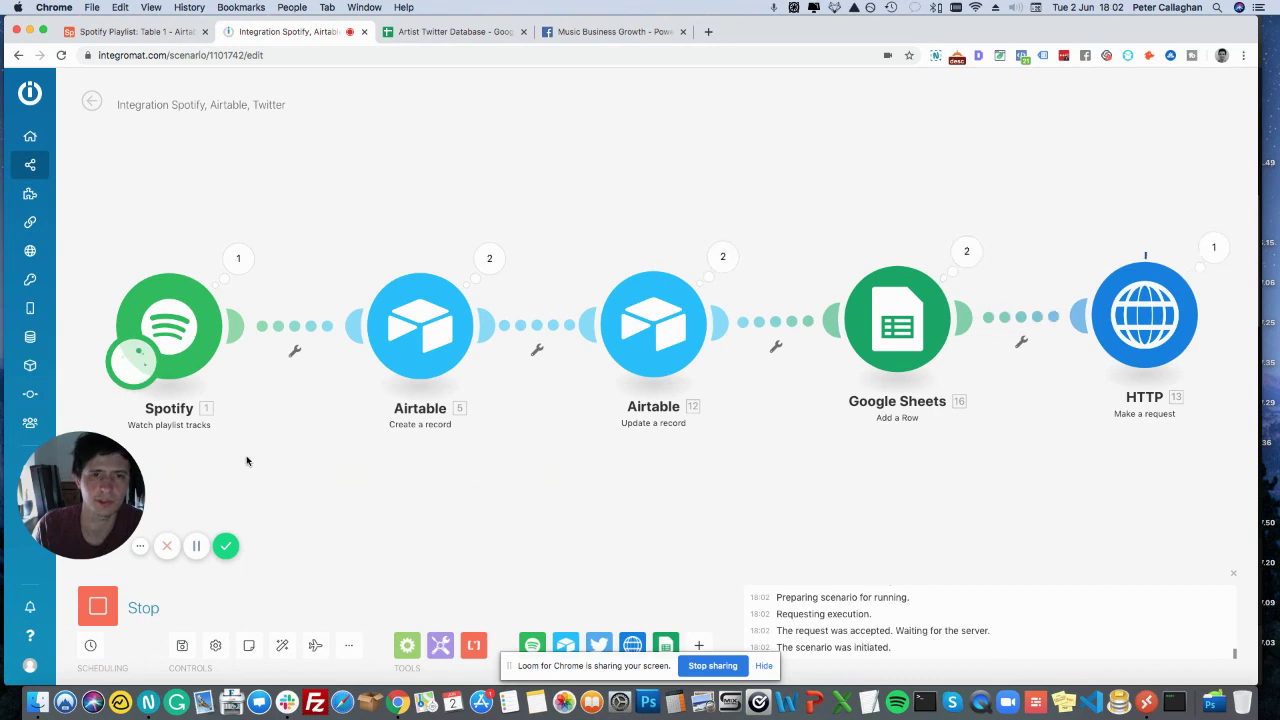
# Inspect the Airtable Queue records and the Active field's status options for the track The Goat, leaving the status as Active.
pyautogui.click(126, 33)
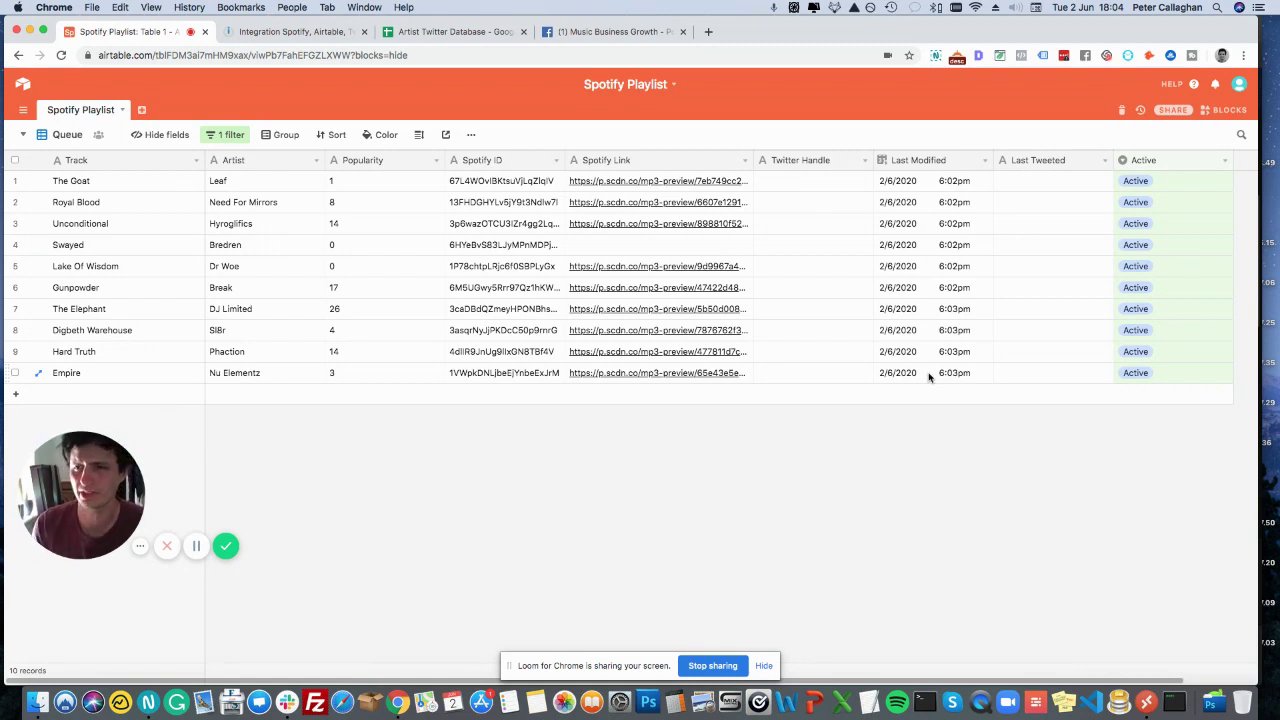
pyautogui.click(1145, 183)
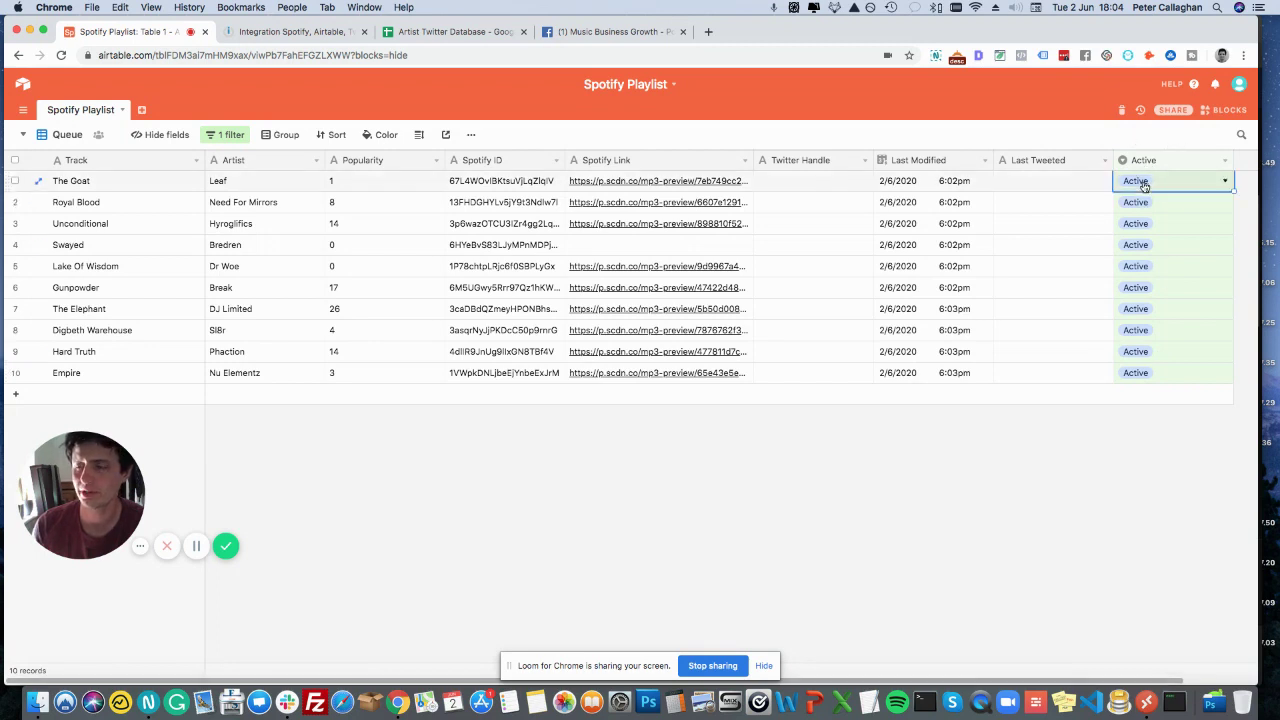
pyautogui.click(1228, 182)
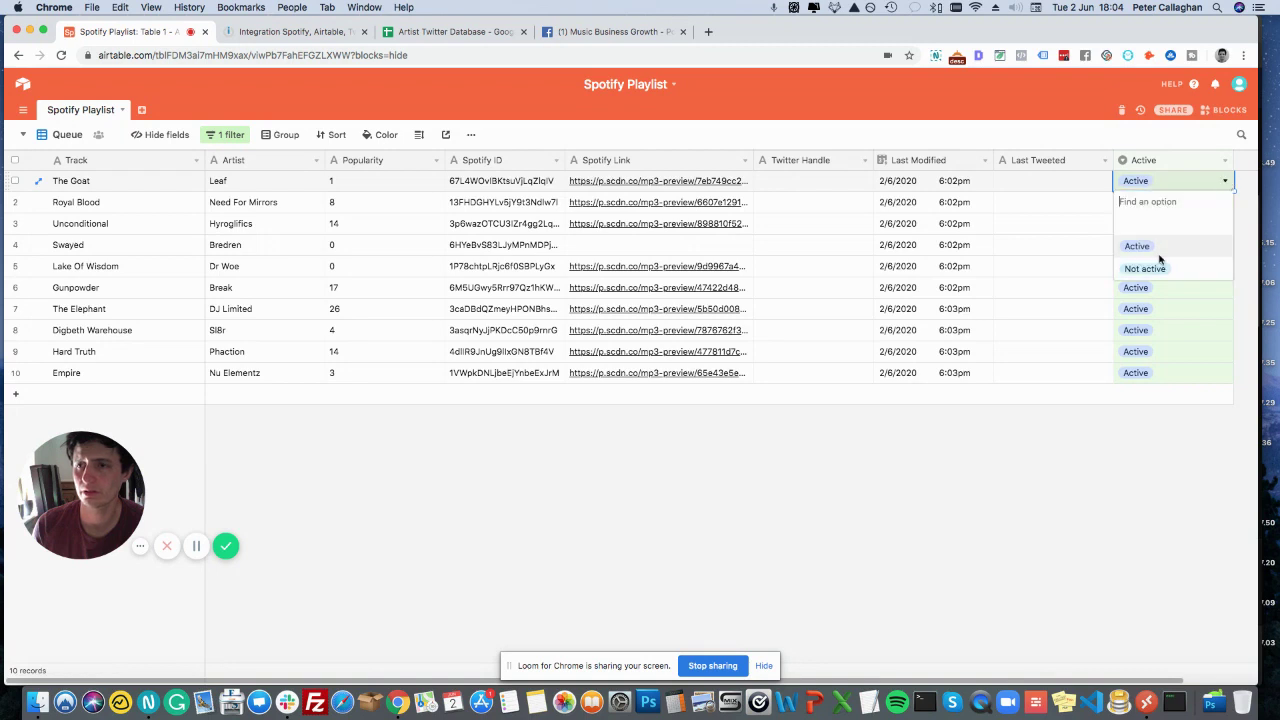
pyautogui.click(1228, 182)
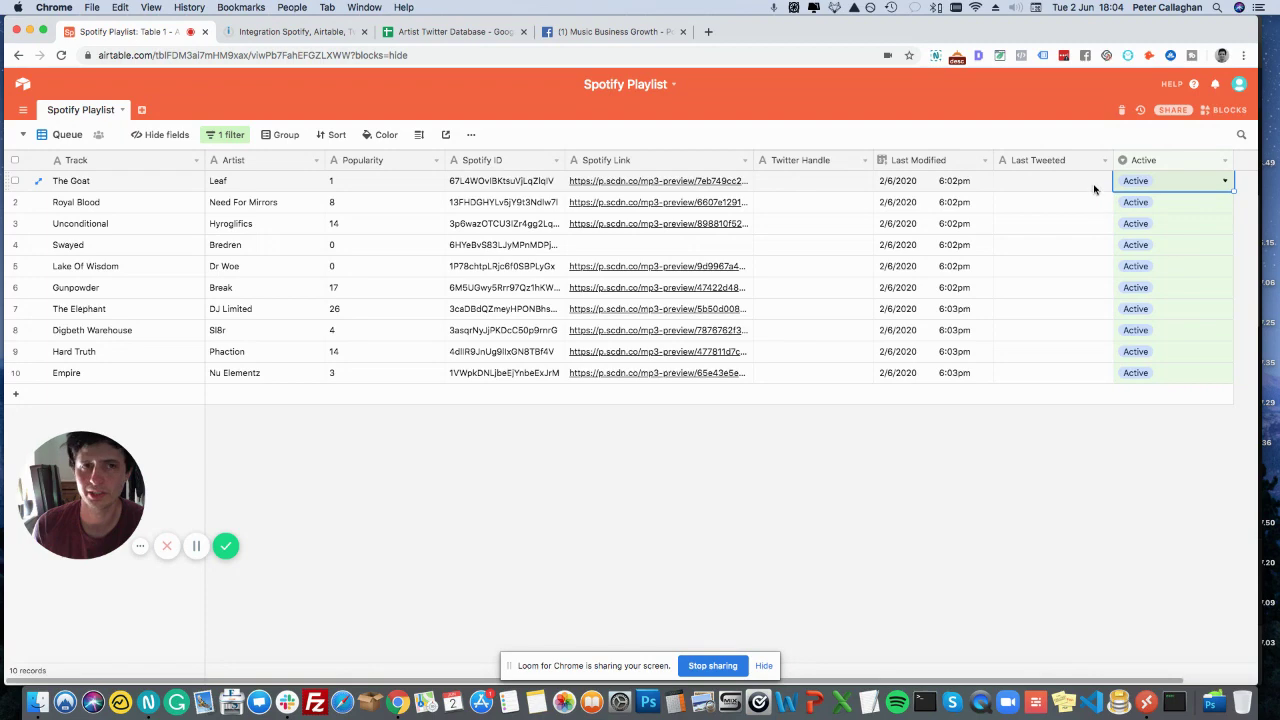
# Examine the artist queries and their matching Twitter URLs in the Artist Twitter Database Google Sheet.
pyautogui.click(441, 32)
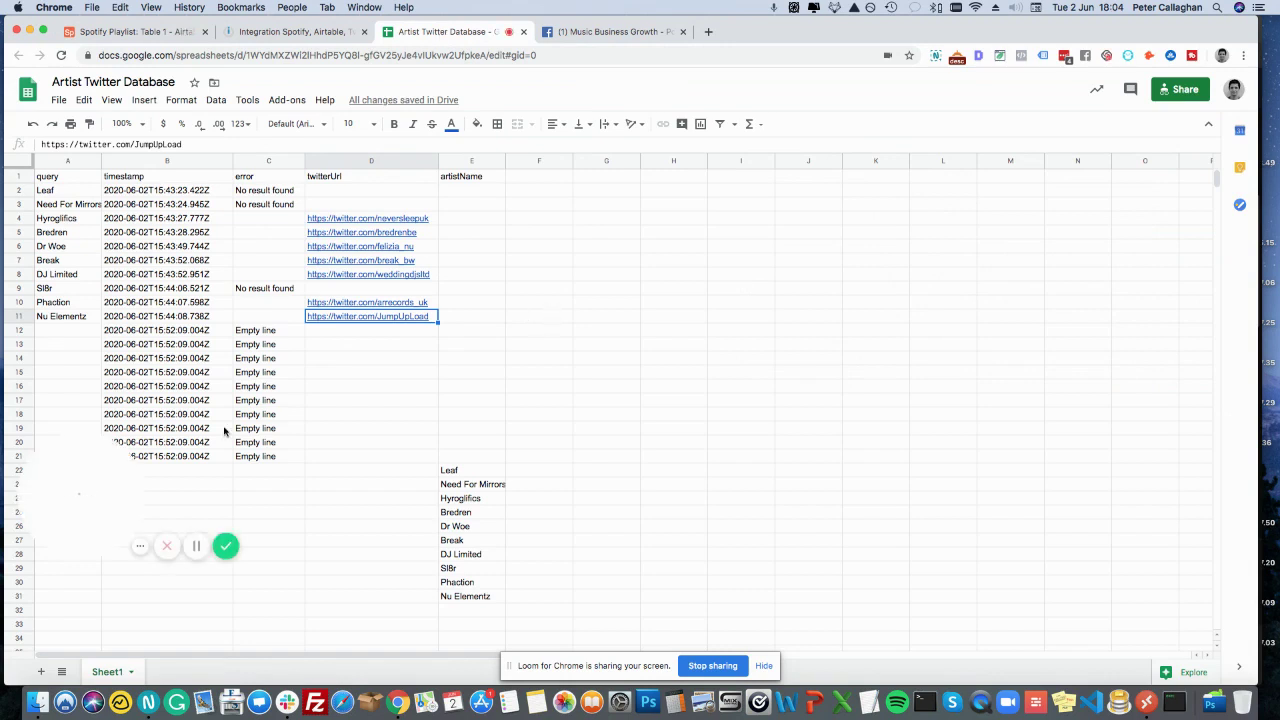
pyautogui.moveTo(58, 579); pyautogui.dragTo(58, 612)
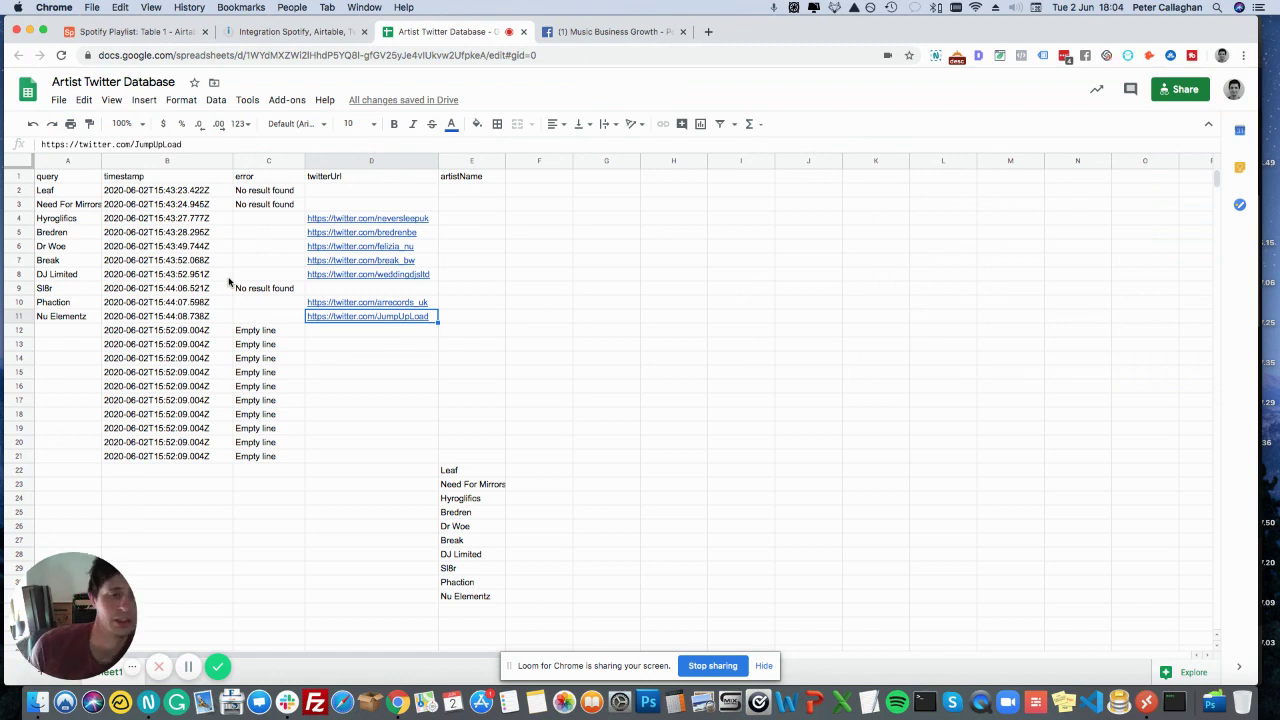
pyautogui.click(55, 251)
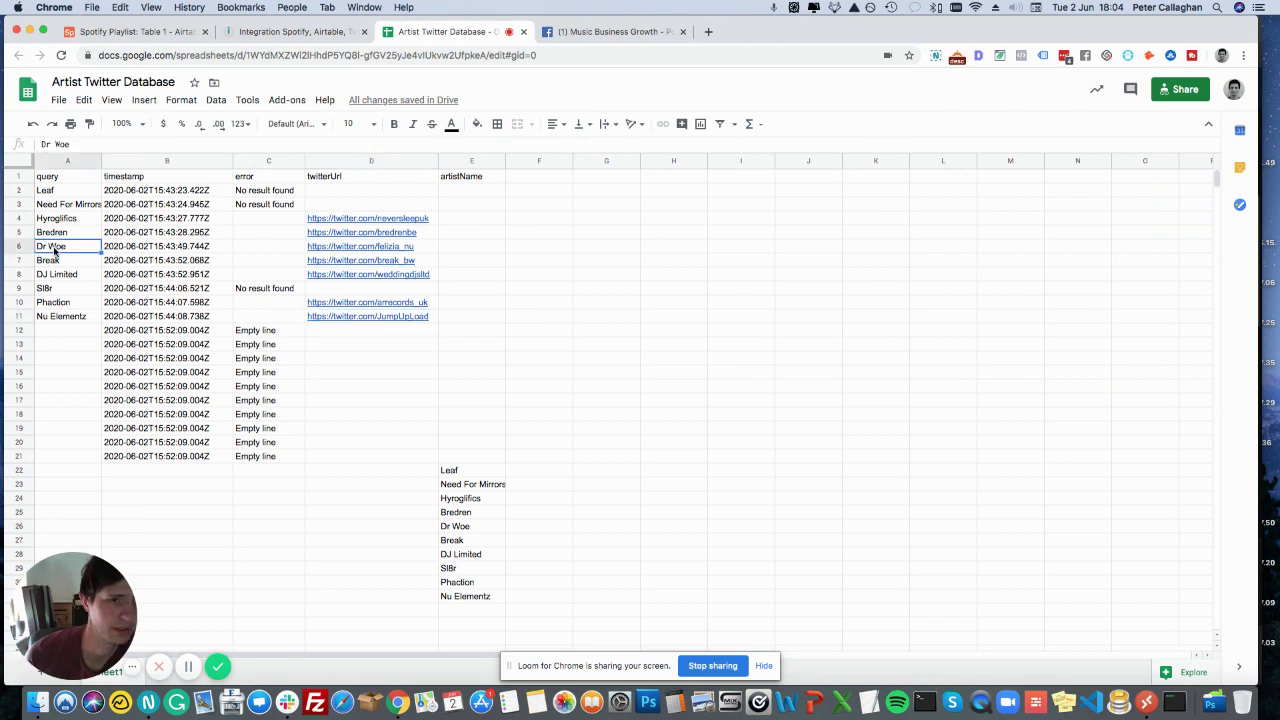
pyautogui.click(53, 221)
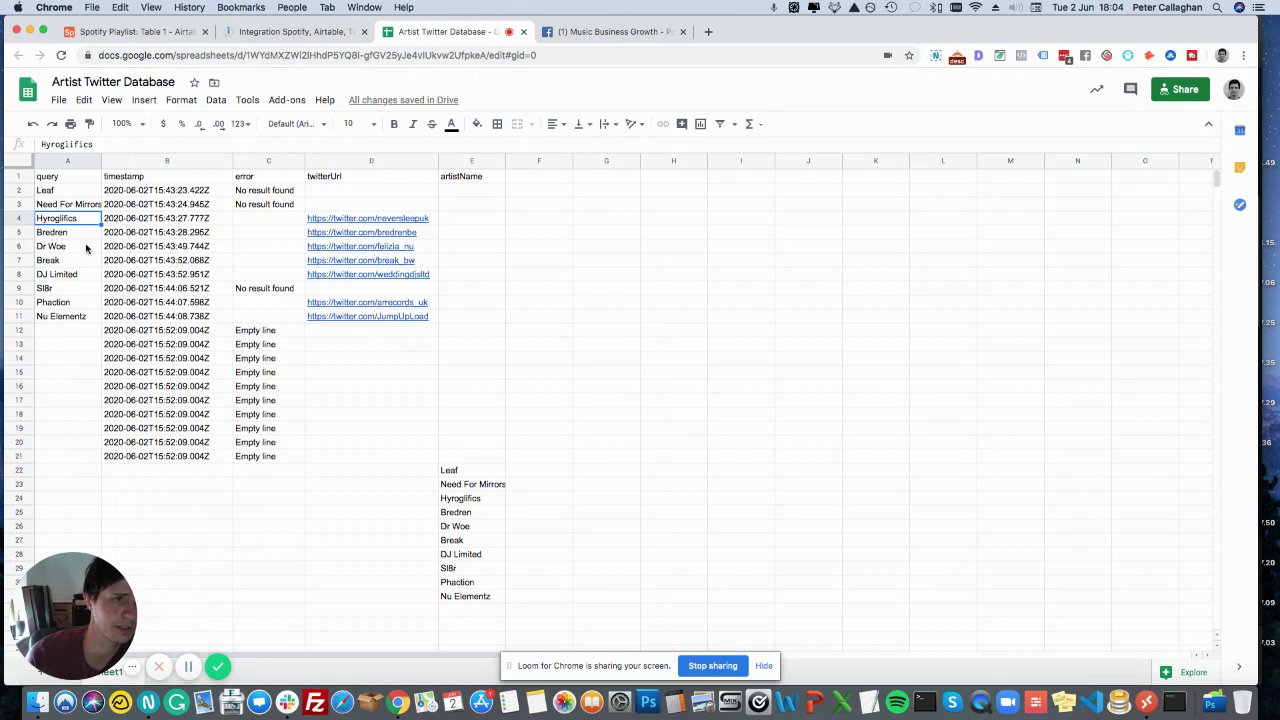
pyautogui.press('Down')
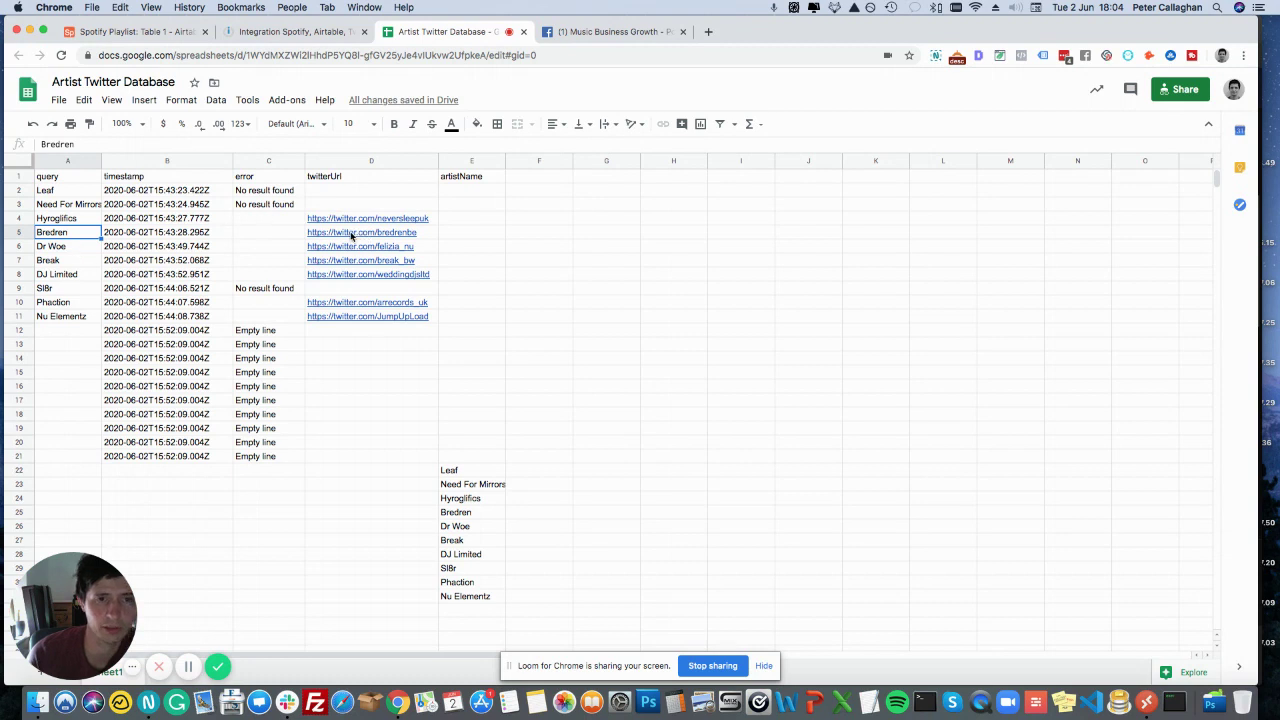
# Preview the Twitter links for Bredren and Hyroglifics in the sheet, and check the Queue records in Airtable.
pyautogui.moveTo(351, 236)
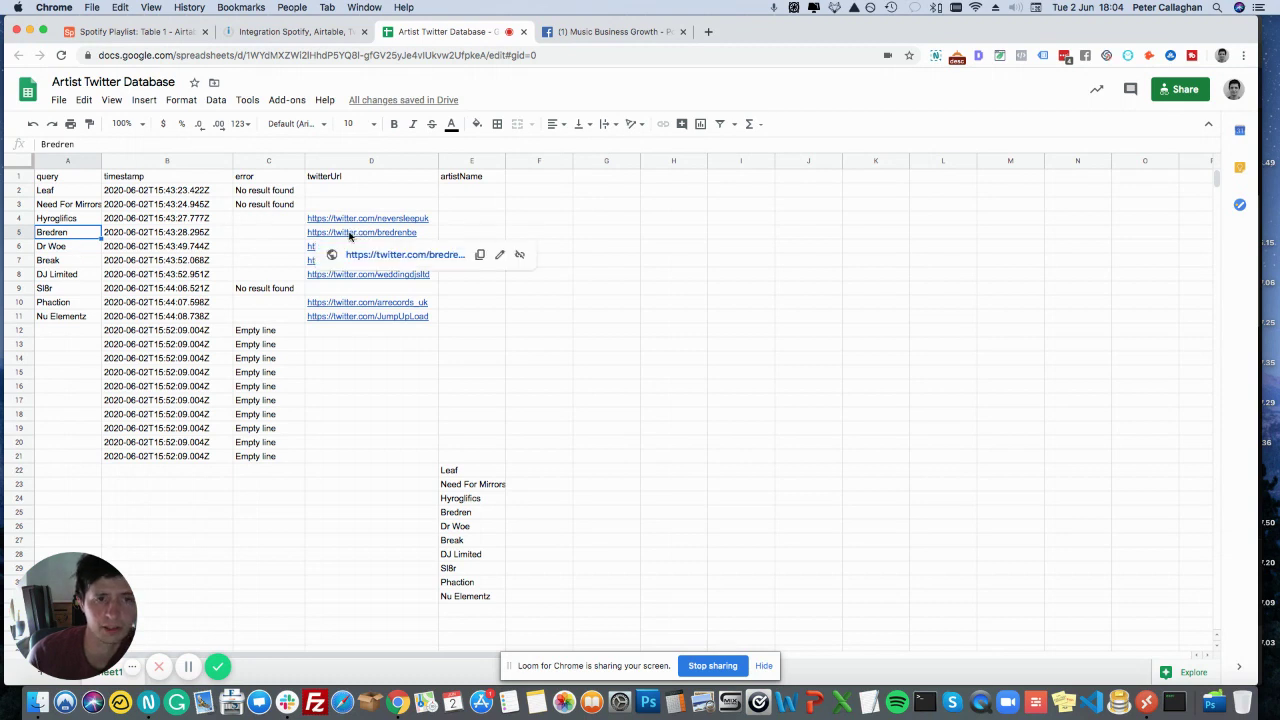
pyautogui.moveTo(395, 223)
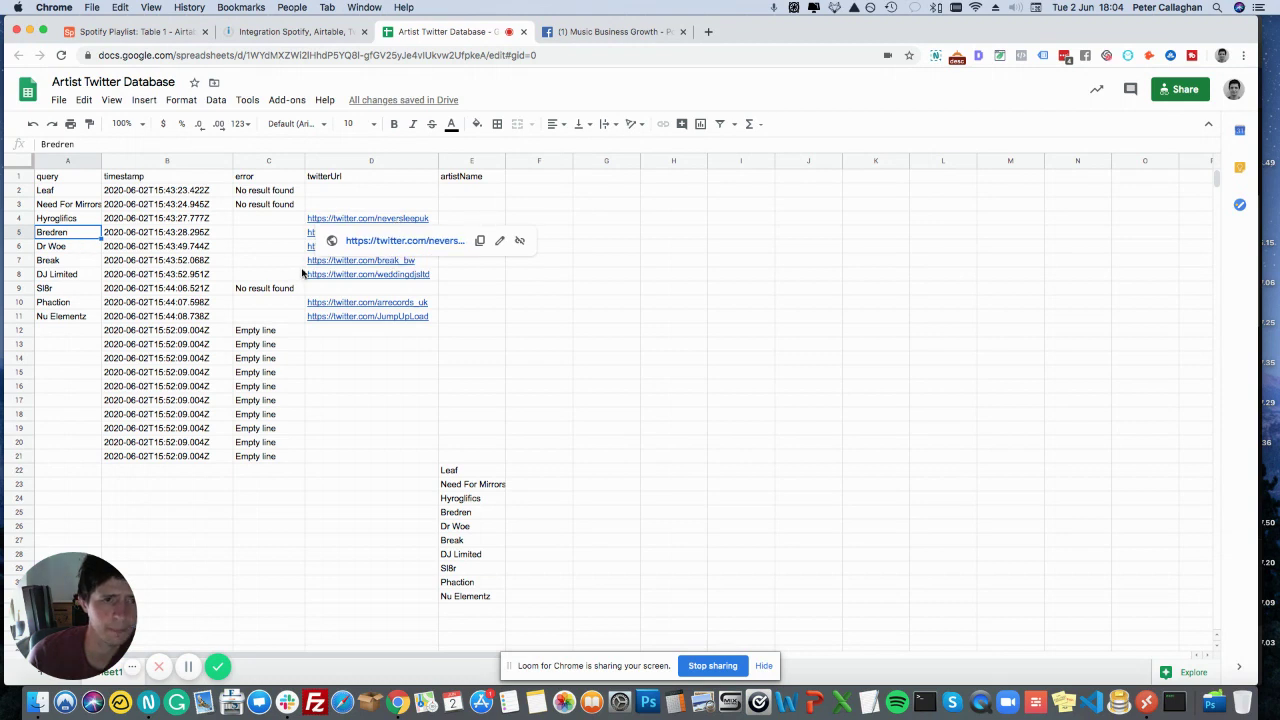
pyautogui.click(52, 262)
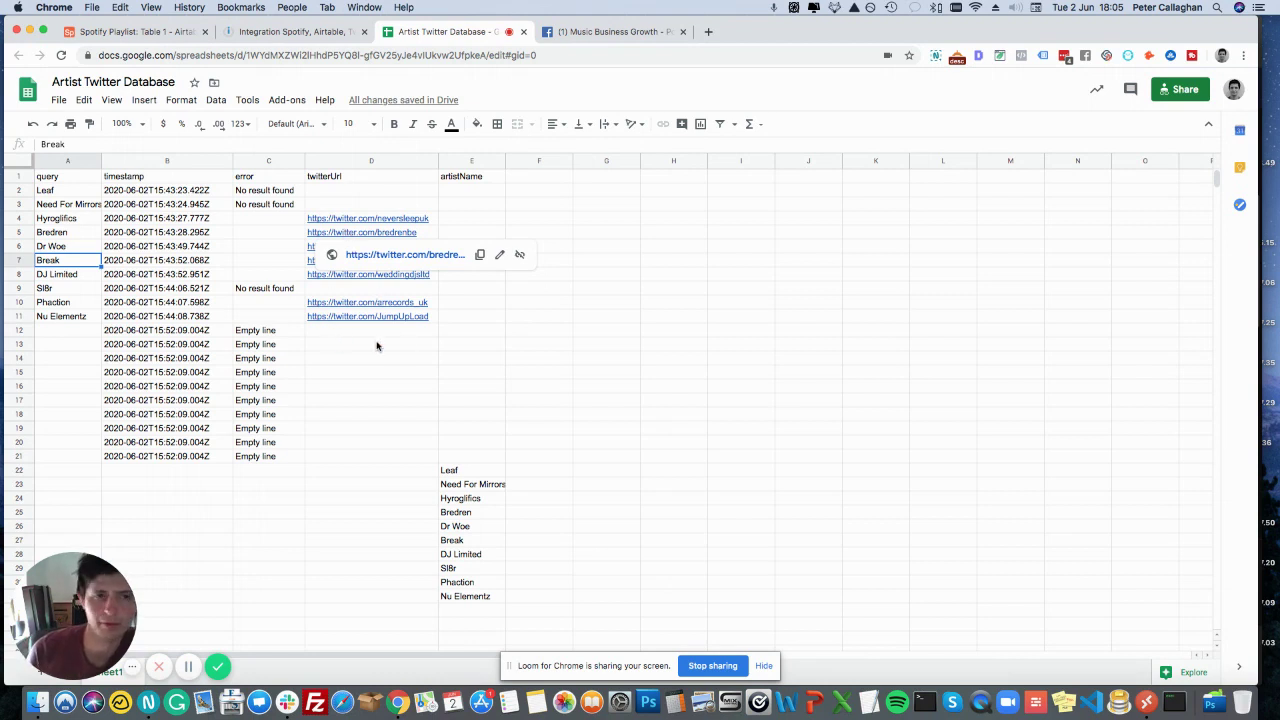
pyautogui.moveTo(344, 313)
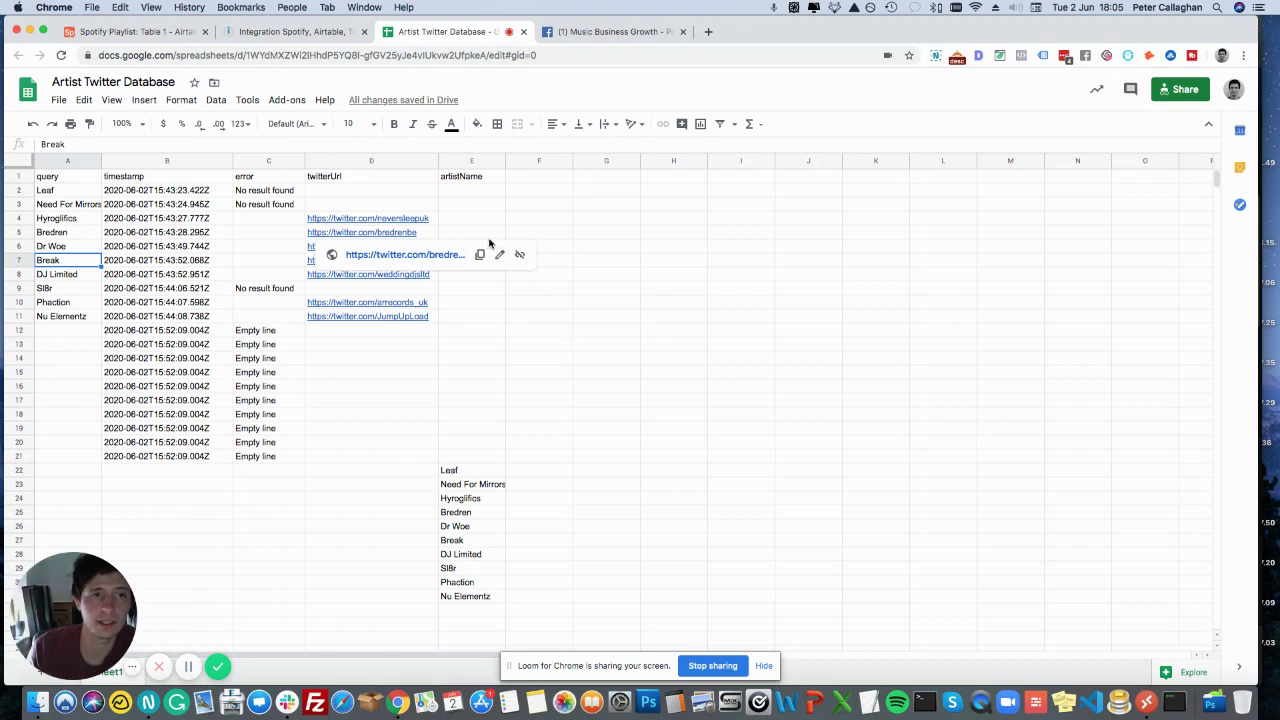
pyautogui.click(137, 33)
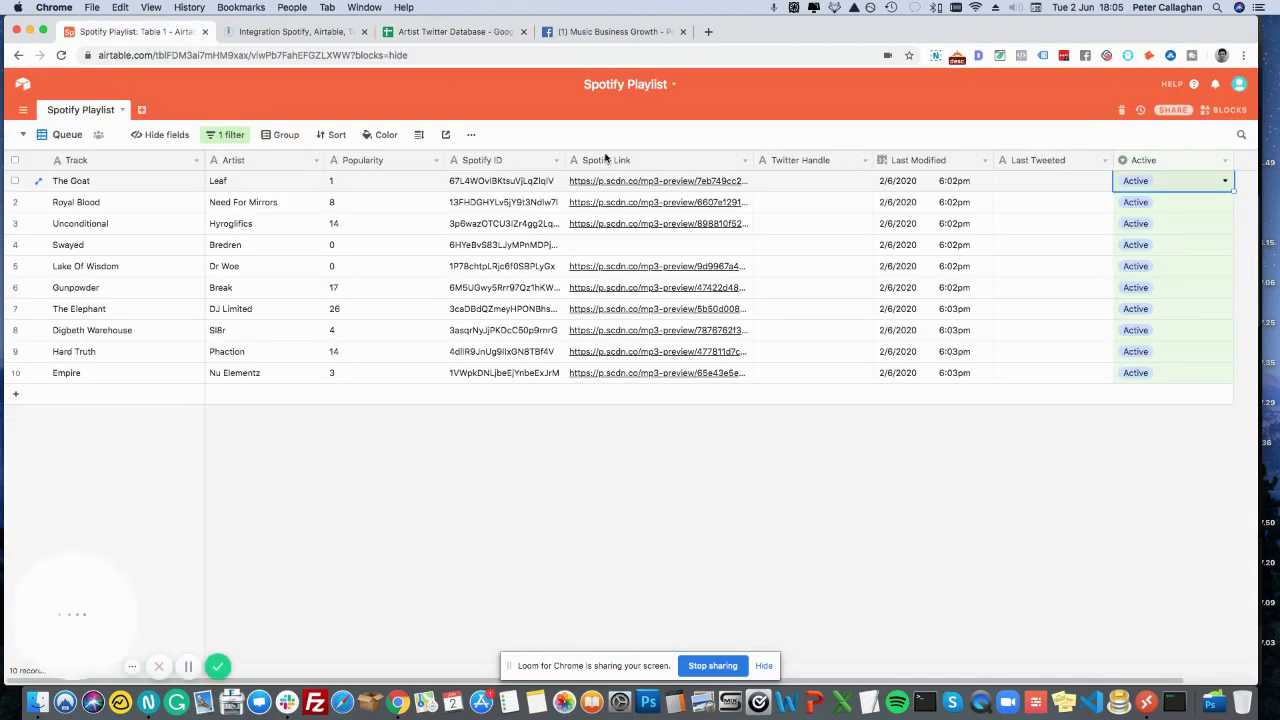
# Inspect Operation 10 of the HTTP module's run in the Integromat scenario, highlighting the spreadsheetUrl in its request content.
pyautogui.click(285, 32)
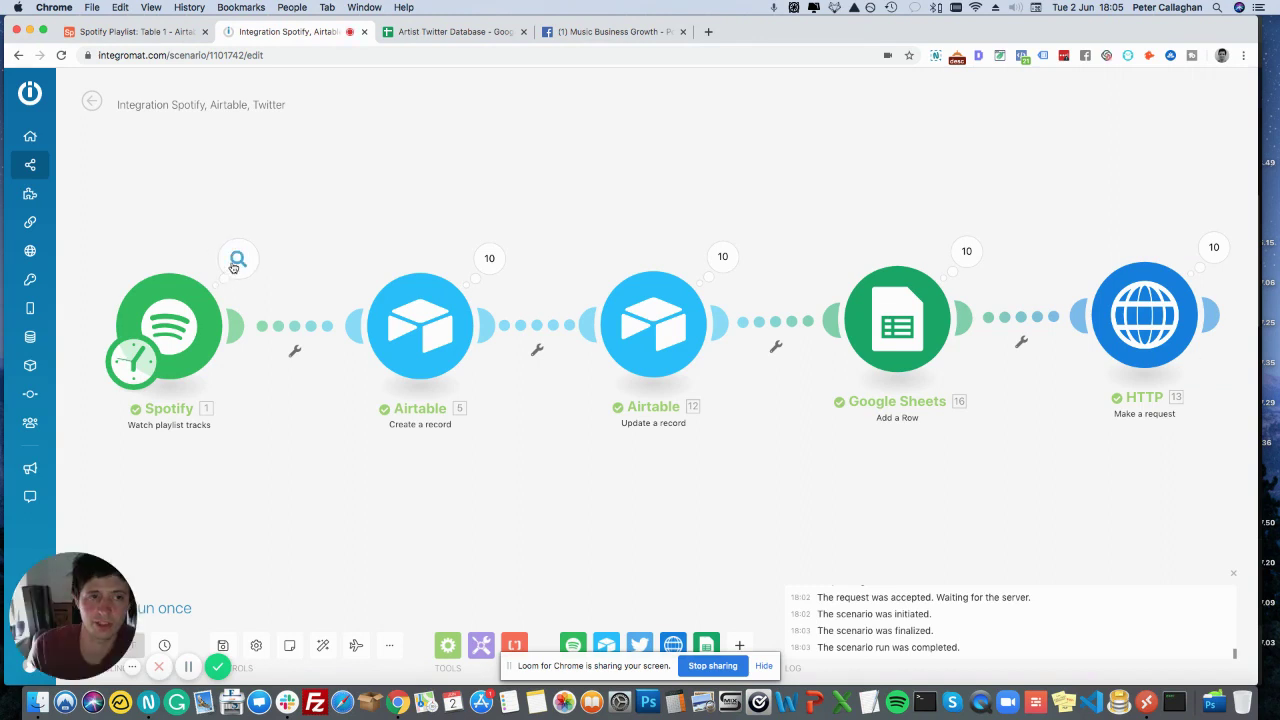
pyautogui.click(1213, 248)
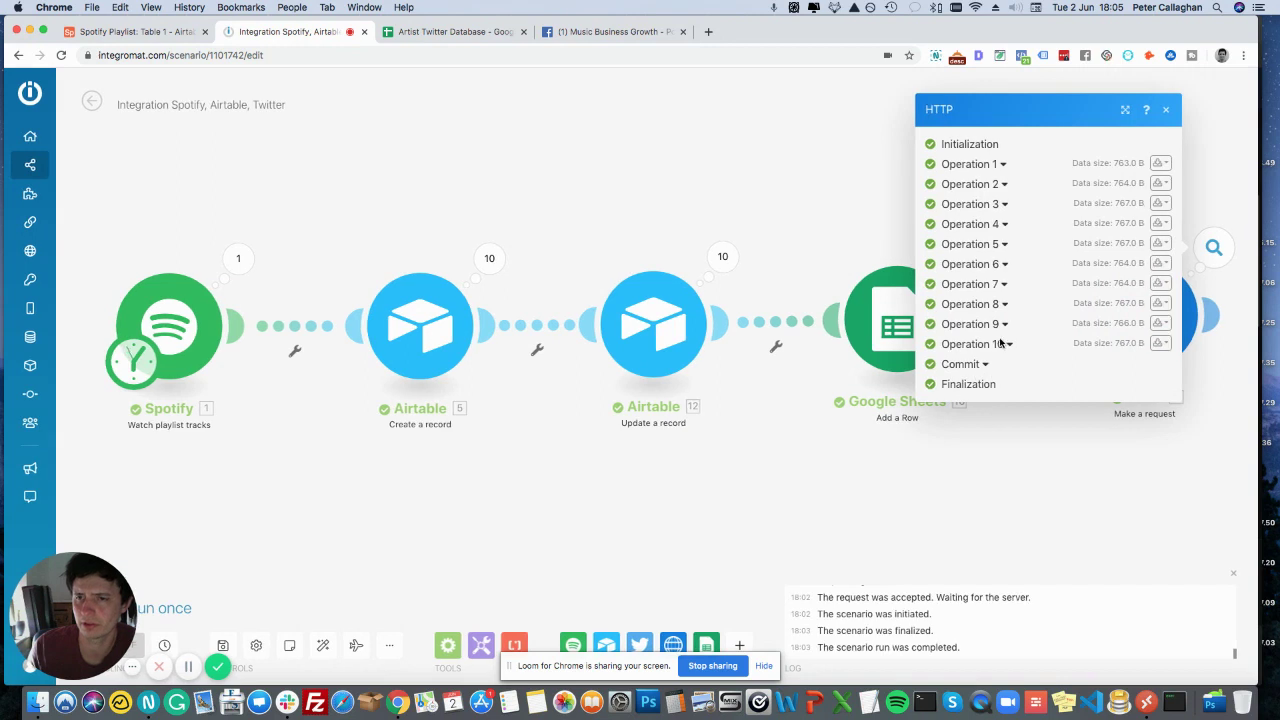
pyautogui.click(1002, 344)
pyautogui.scroll(-5, 1057, 371)
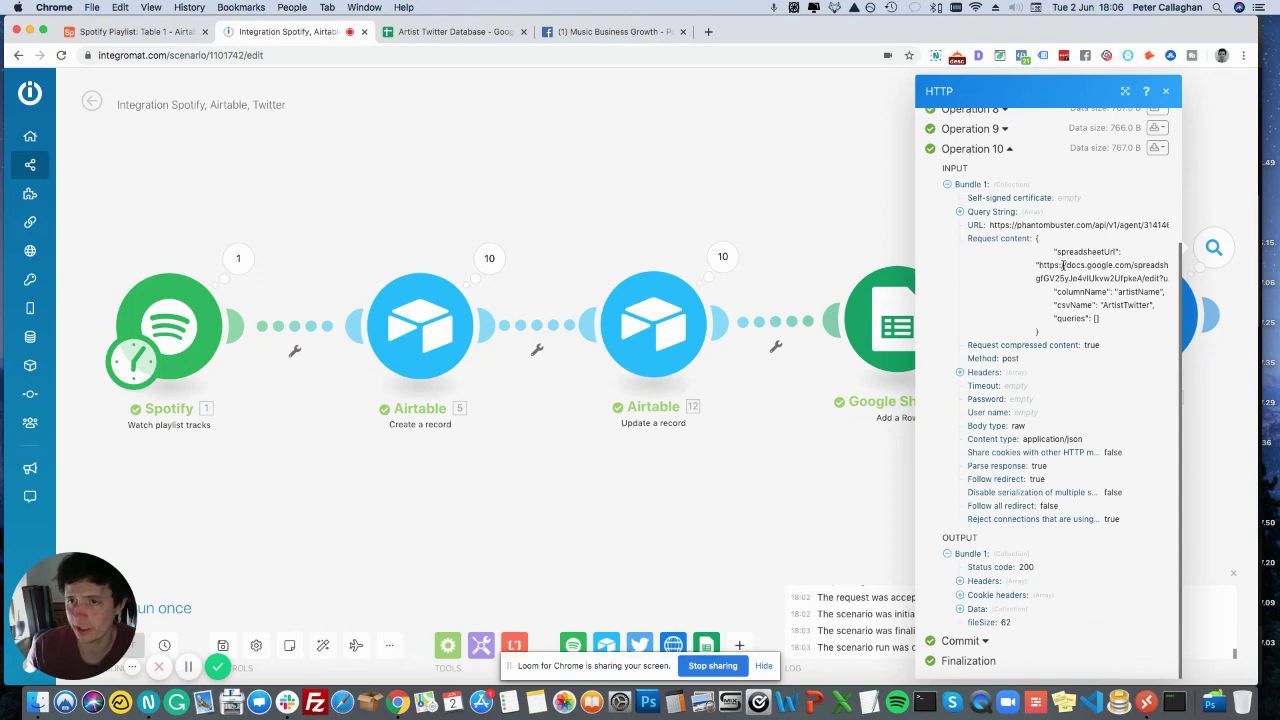
pyautogui.moveTo(1075, 280); pyautogui.dragTo(1060, 262)
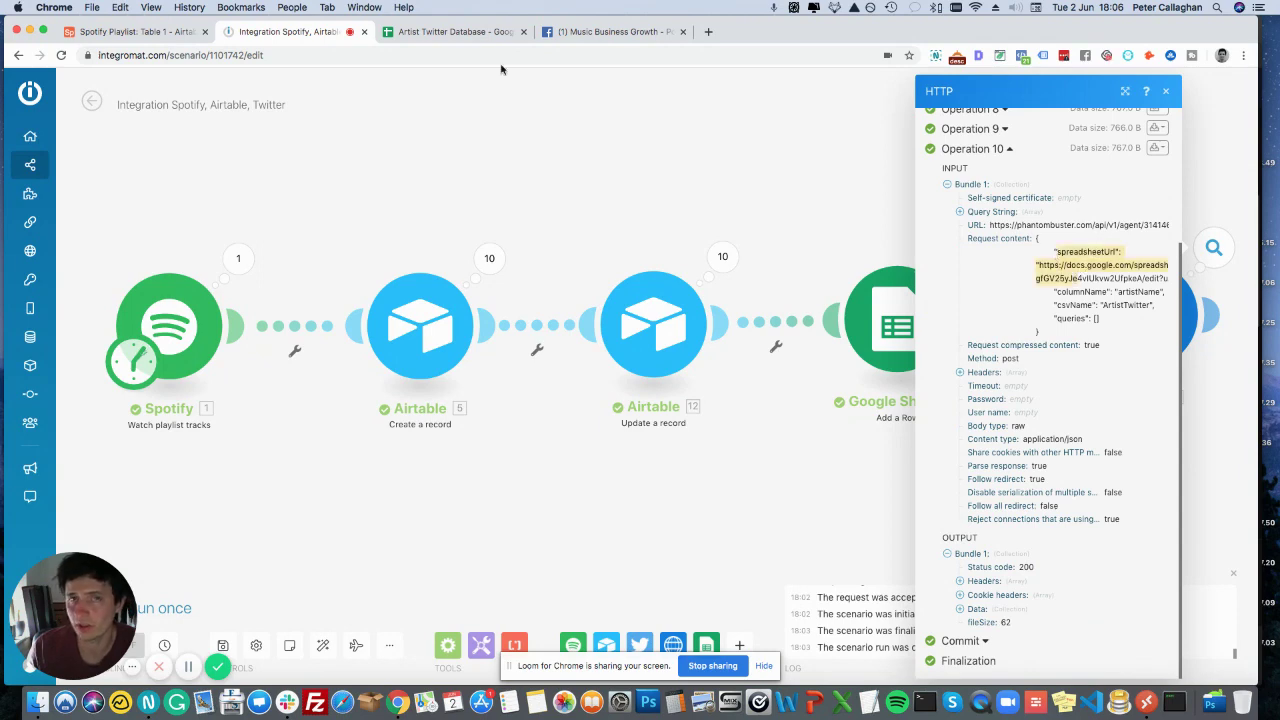
# Compare the HTTP request content with the artistName entries in the Artist Twitter Database sheet, and close the HTTP run details in Integromat.
pyautogui.click(443, 38)
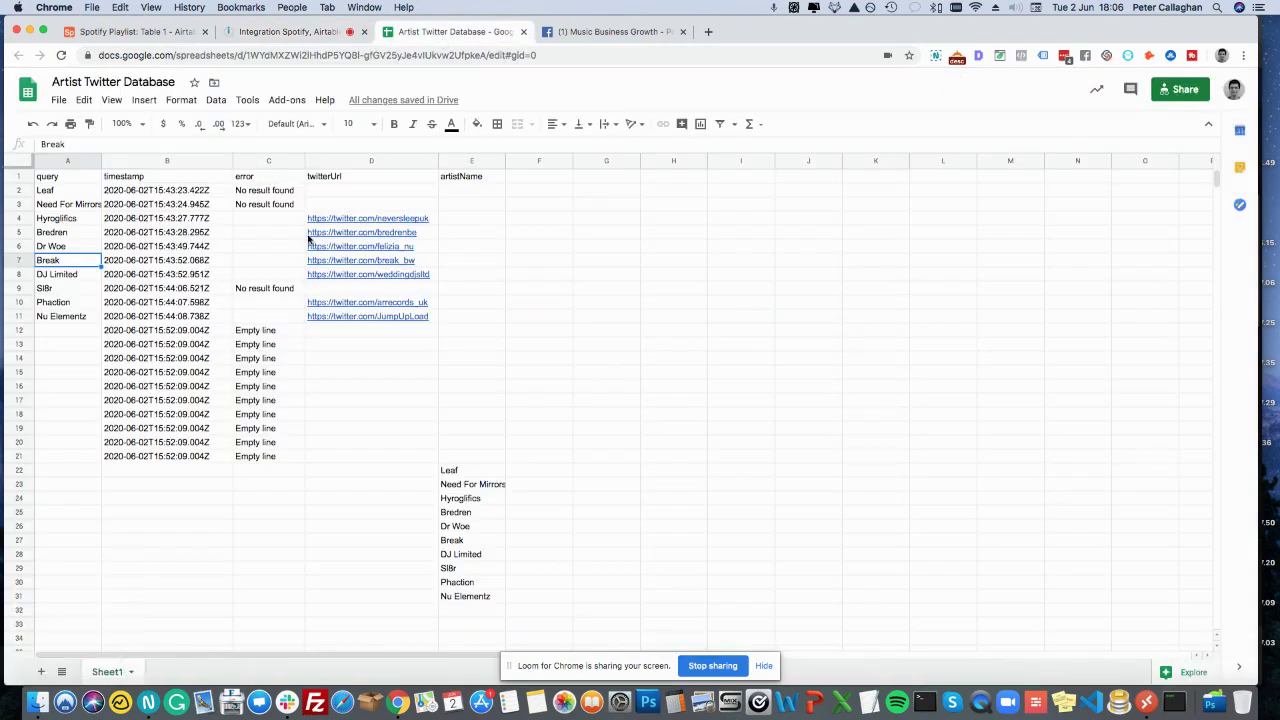
pyautogui.click(271, 34)
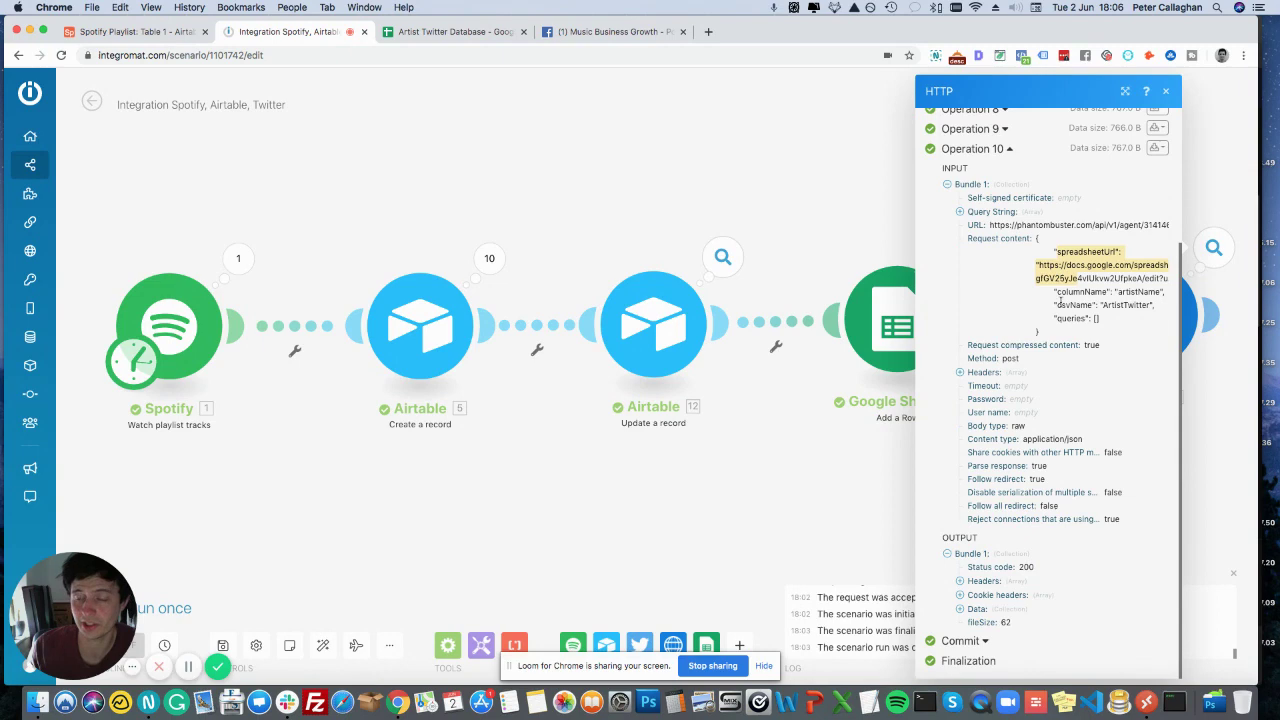
pyautogui.click(414, 34)
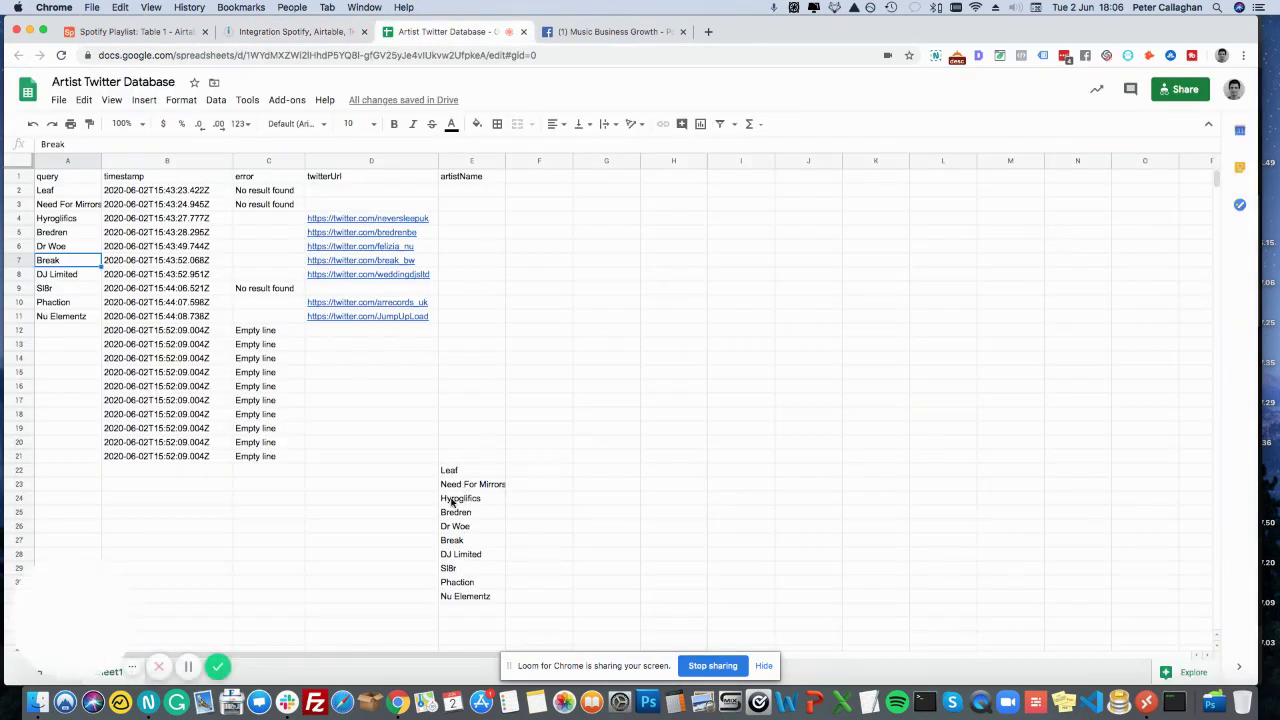
pyautogui.moveTo(462, 582); pyautogui.dragTo(470, 471)
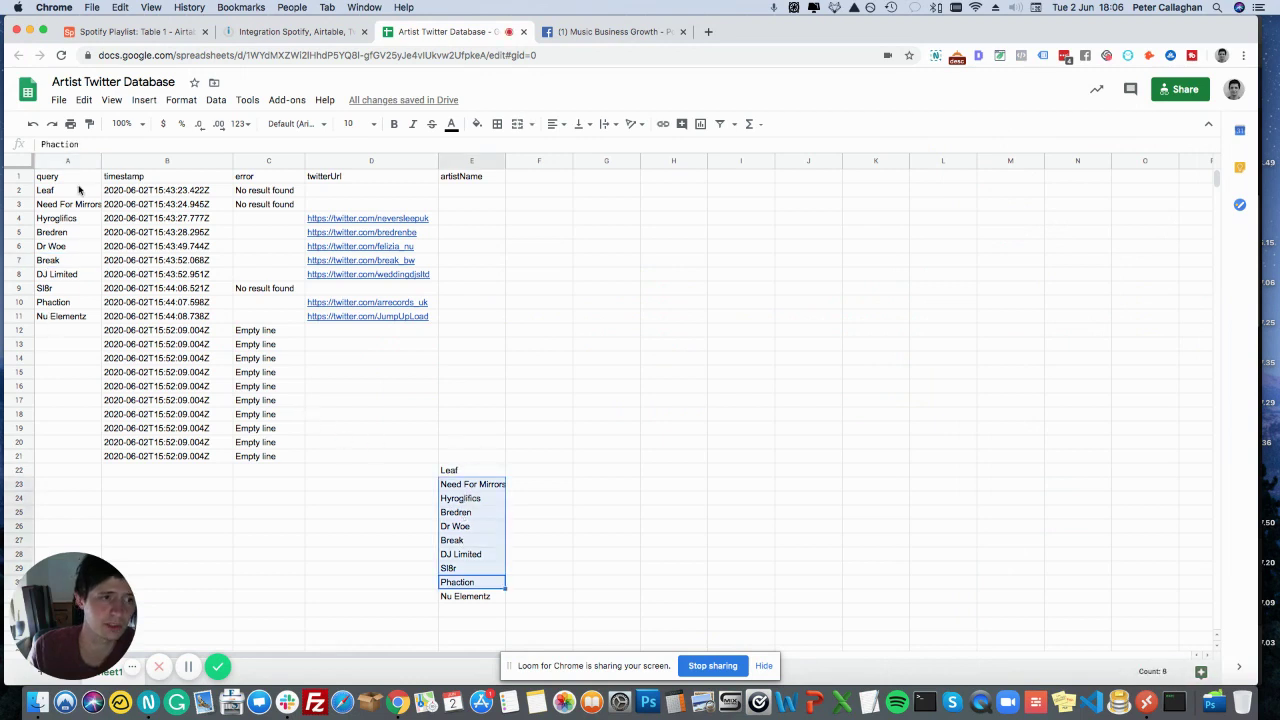
pyautogui.click(269, 34)
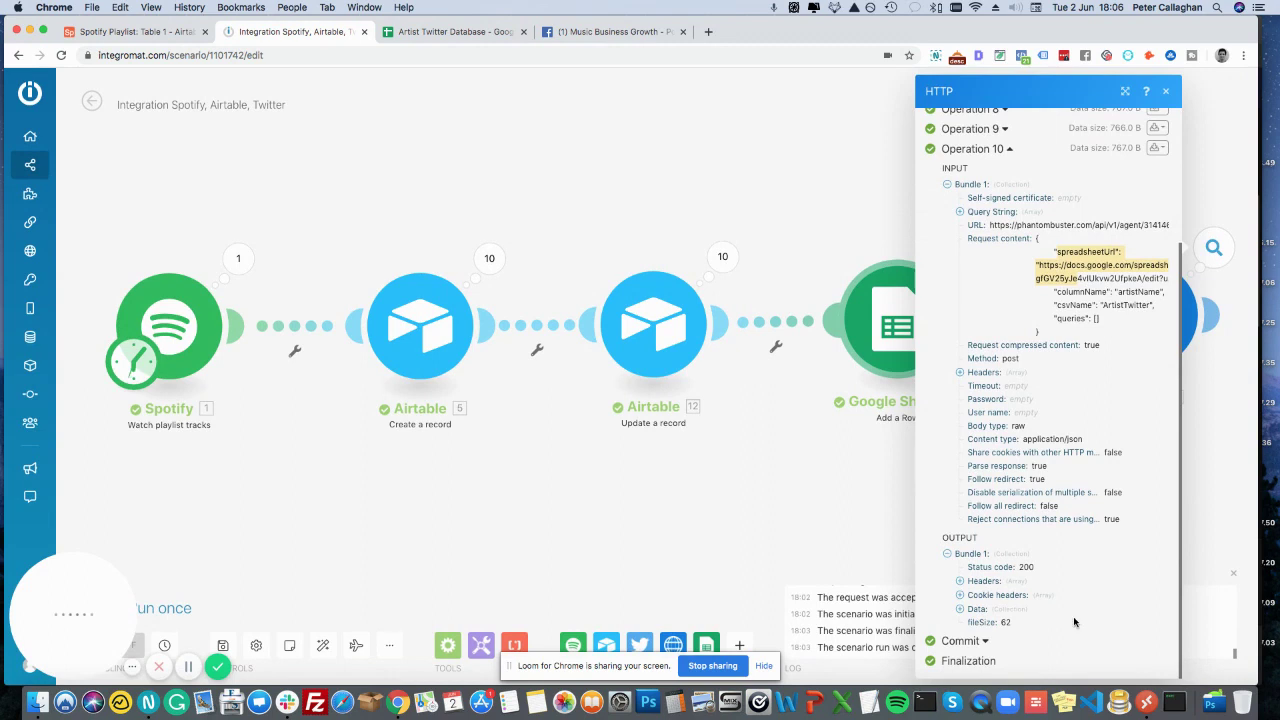
pyautogui.click(800, 536)
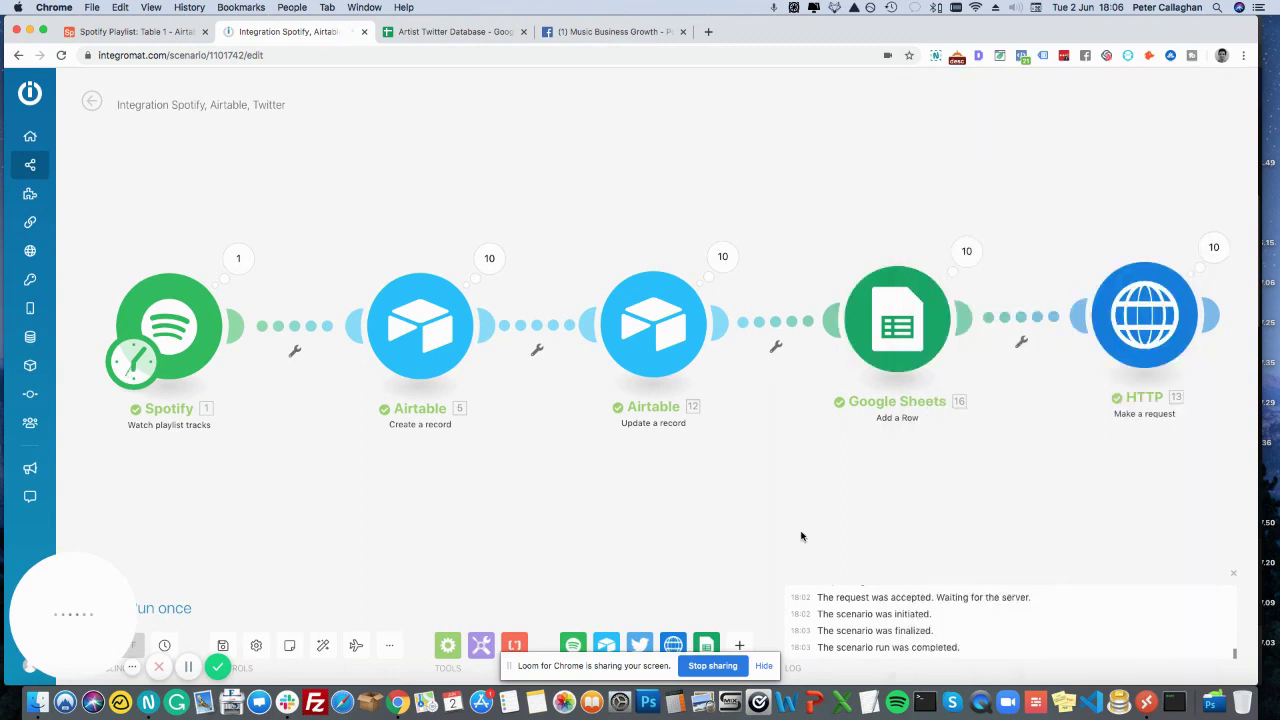